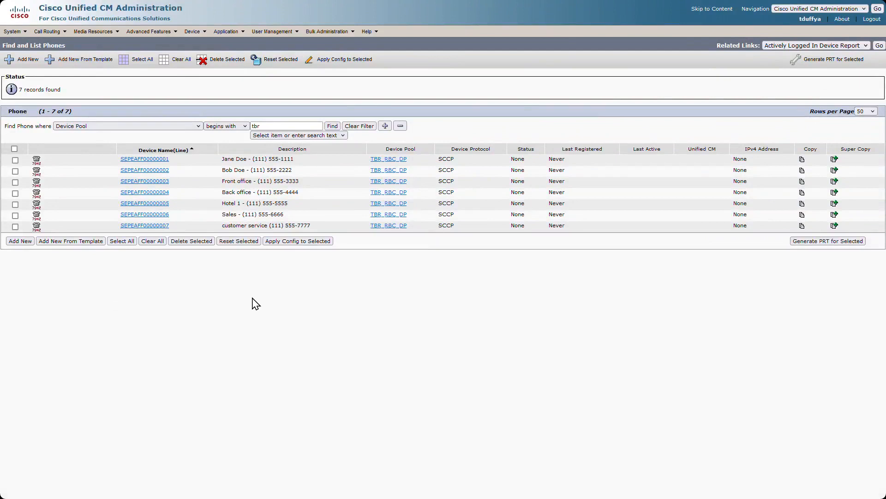
double_click(272, 125)
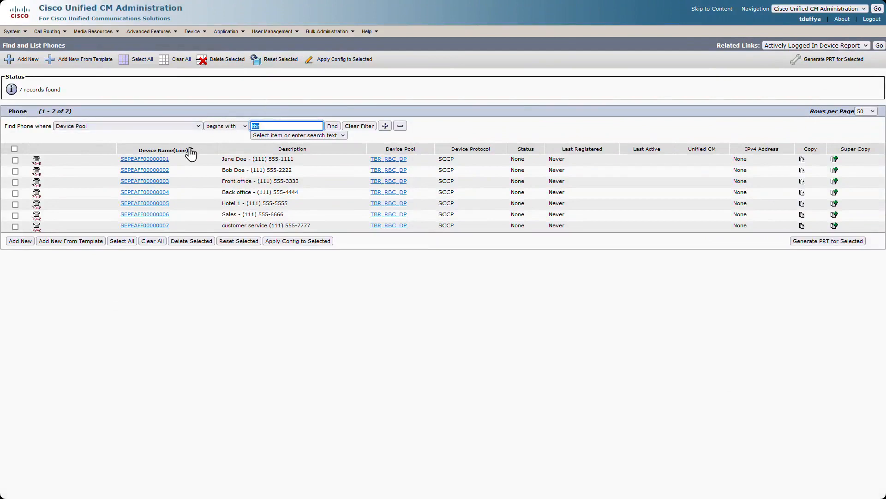
click(53, 171)
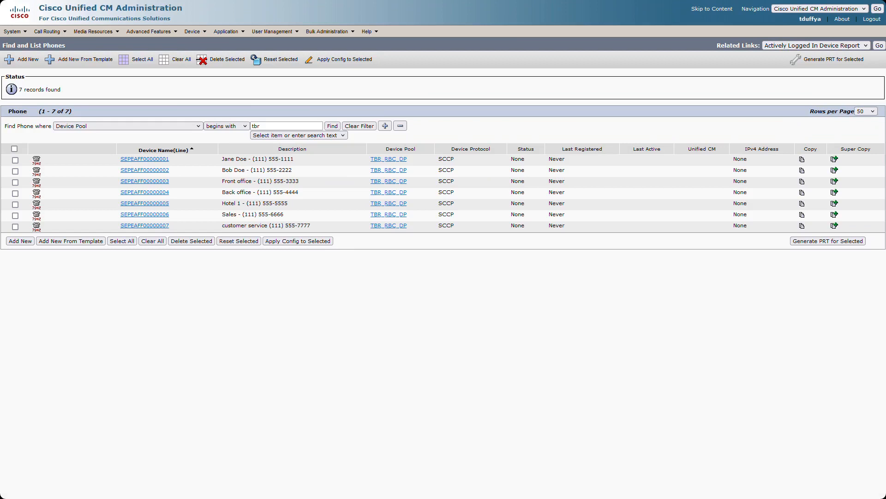
Switch to the Demo version.xlsm workbook in Excel and examine the list of new MAC addresses in column G
key(alt+Tab)
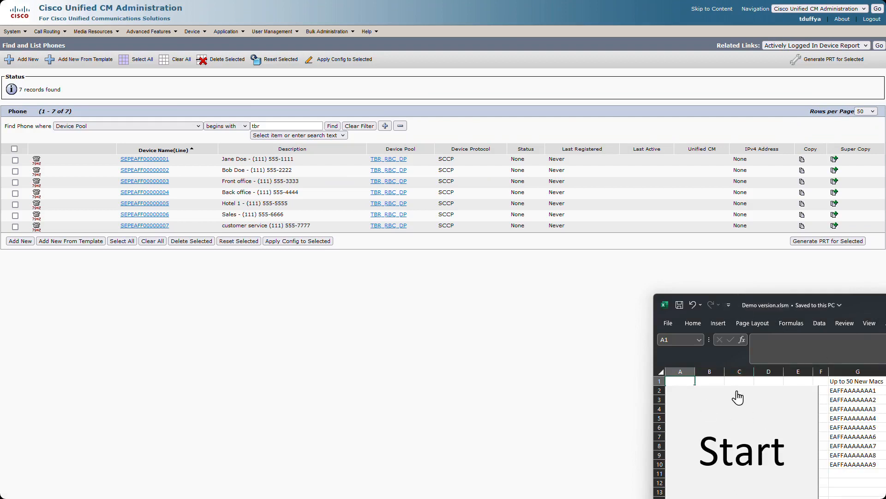
click(851, 391)
drag(851, 391, 852, 465)
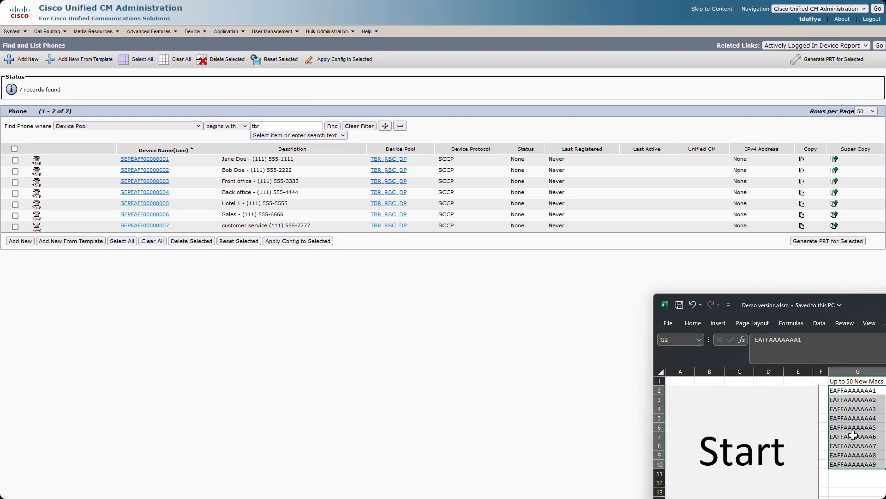
click(857, 391)
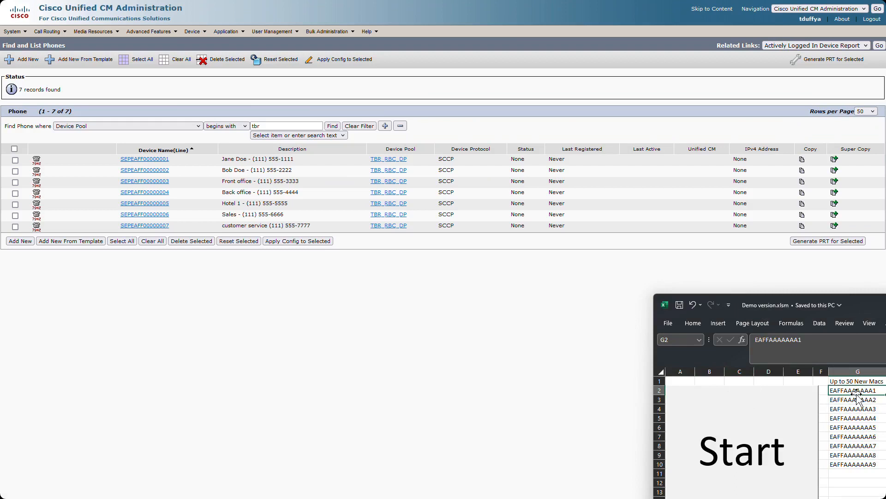
Start the CUCM Tech tool from the workbook and move its window lower so the phone list's search filter is uncovered
click(746, 450)
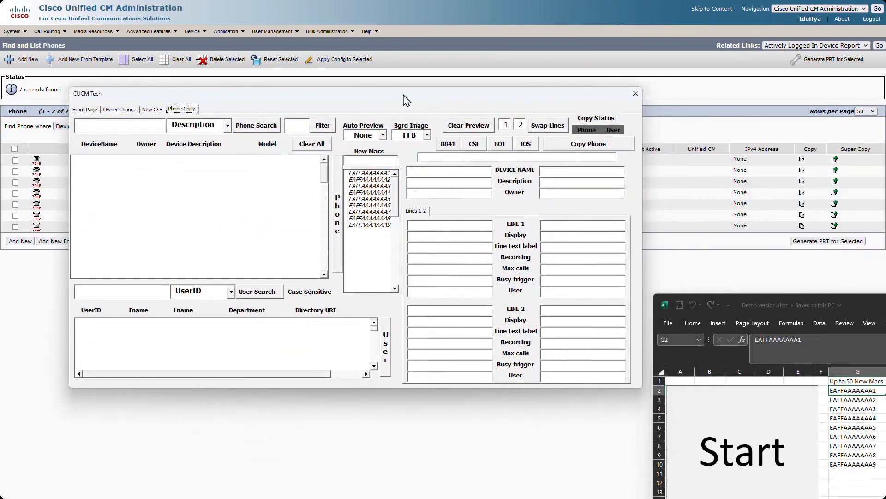
drag(403, 99, 420, 141)
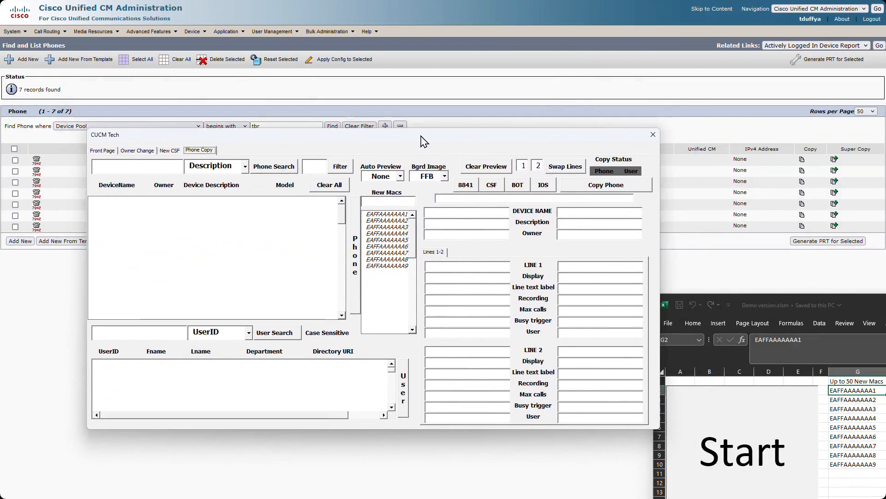
drag(330, 137, 349, 136)
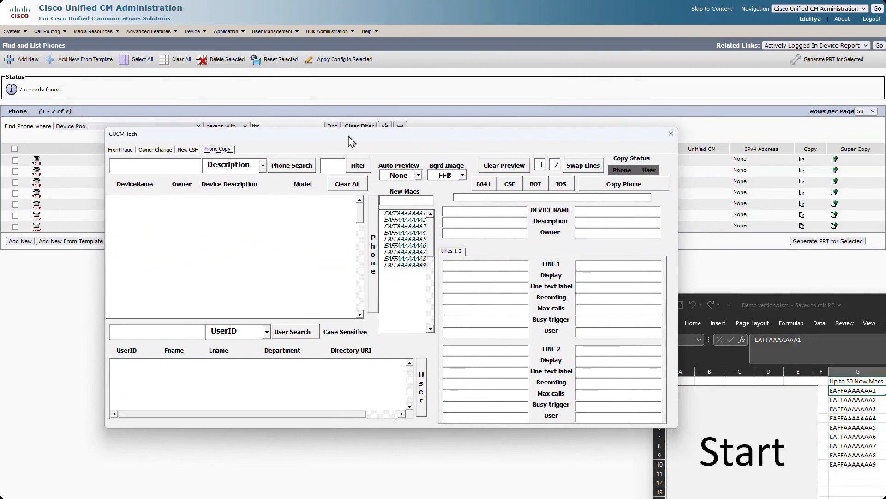
drag(330, 138, 349, 136)
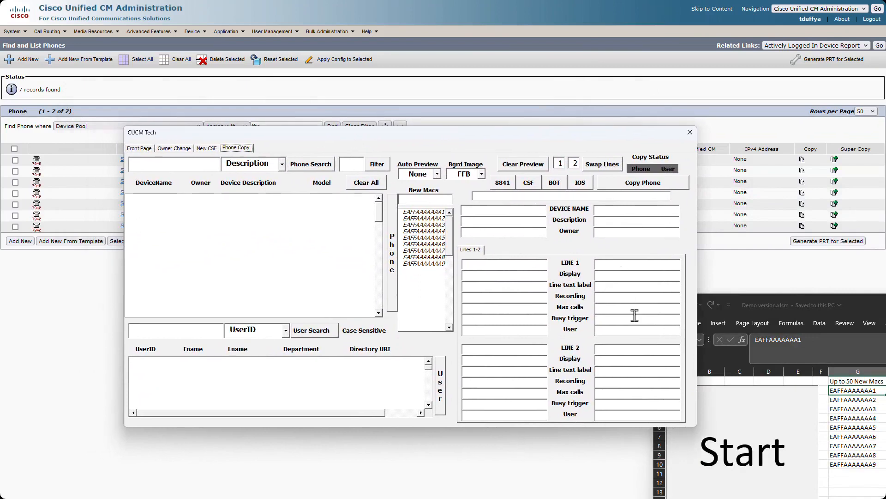
drag(267, 131, 281, 187)
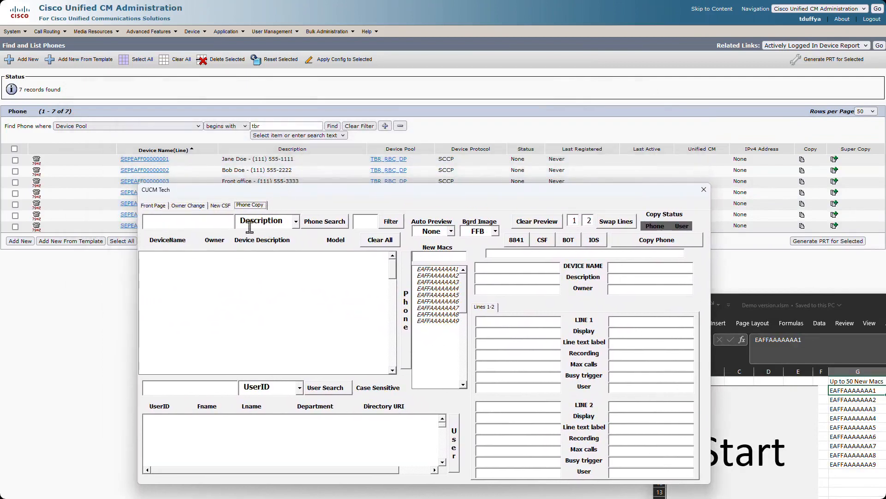
drag(292, 196, 287, 227)
Search for phones whose Device Pool matches "tbr" in the CUCM Tech phone copy form
text(tbr)
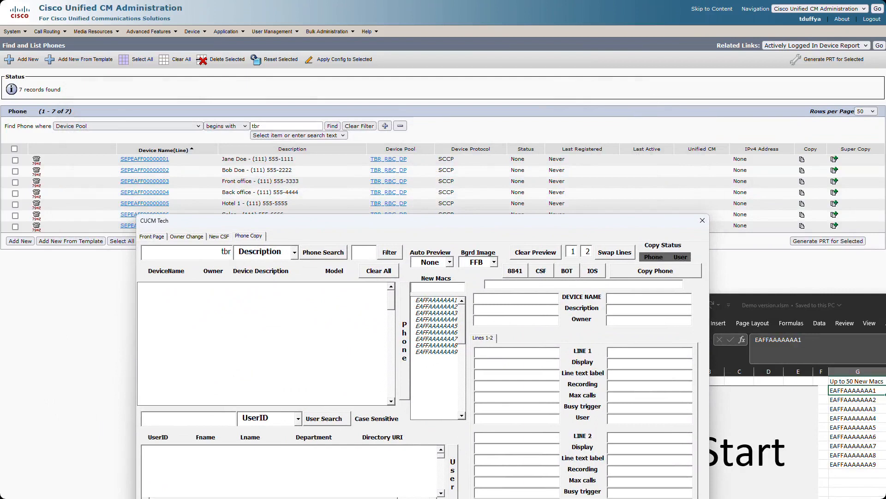
click(294, 251)
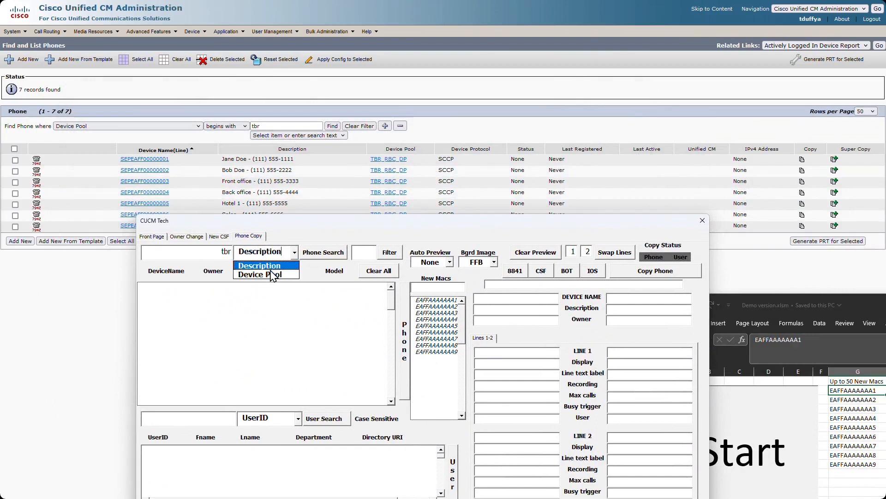
click(273, 275)
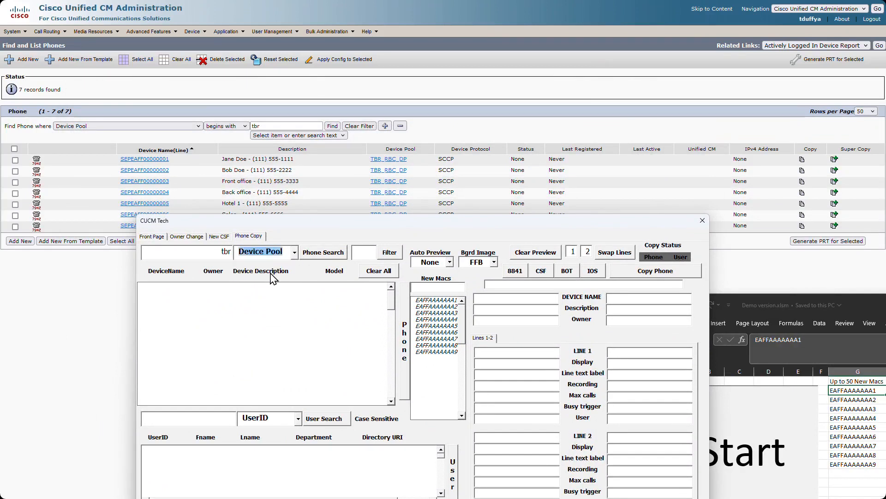
drag(210, 256, 232, 250)
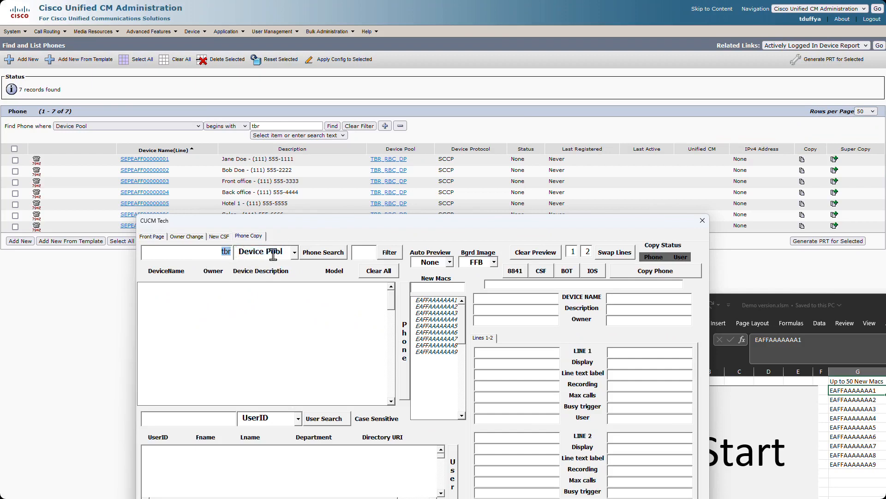
click(295, 252)
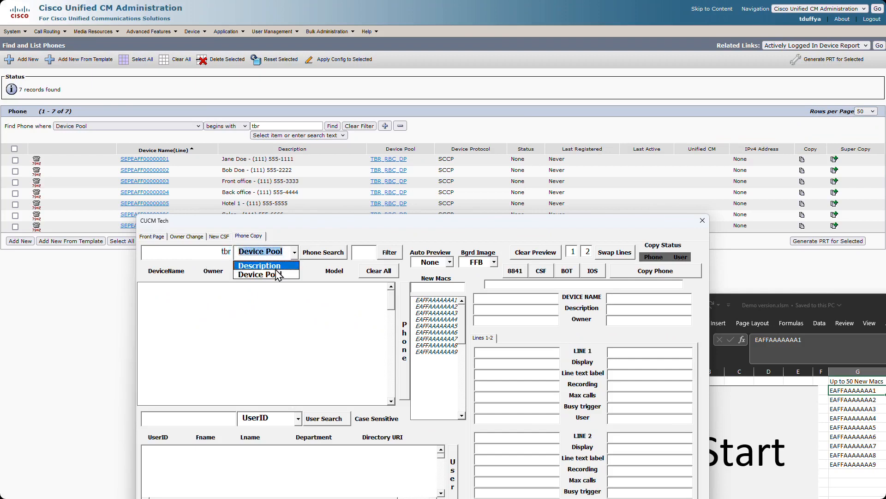
click(298, 249)
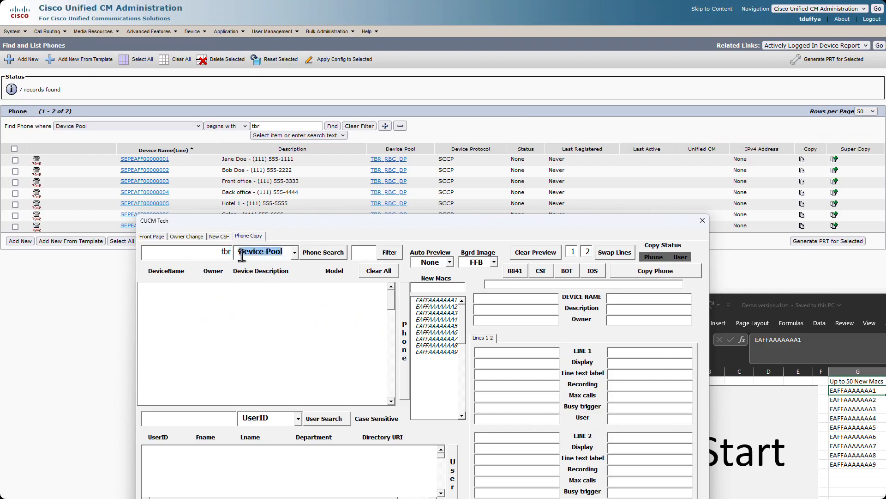
click(214, 256)
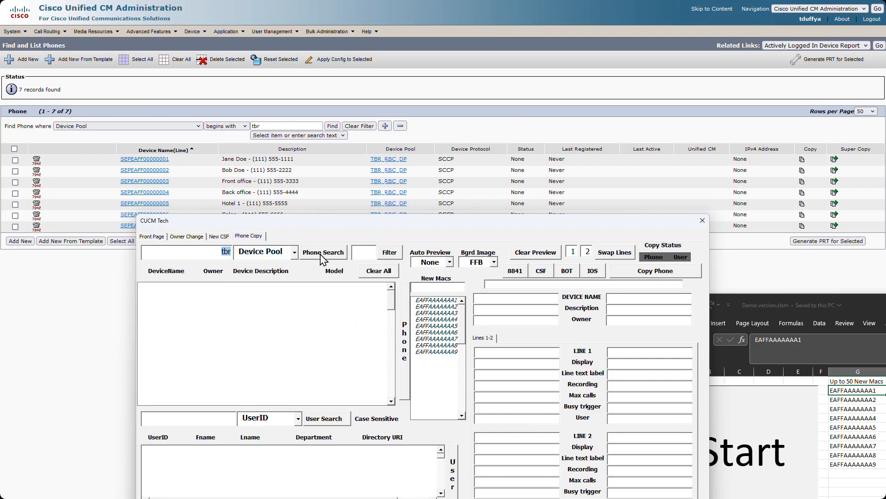
drag(327, 229, 331, 218)
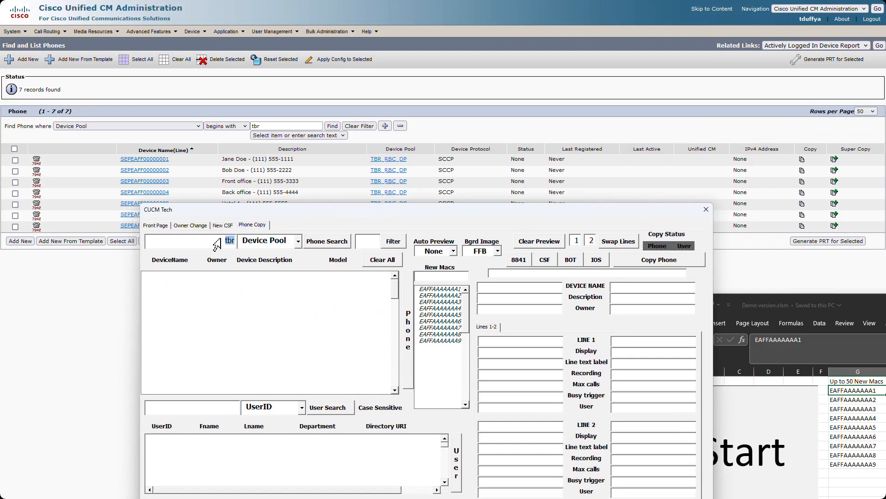
click(325, 246)
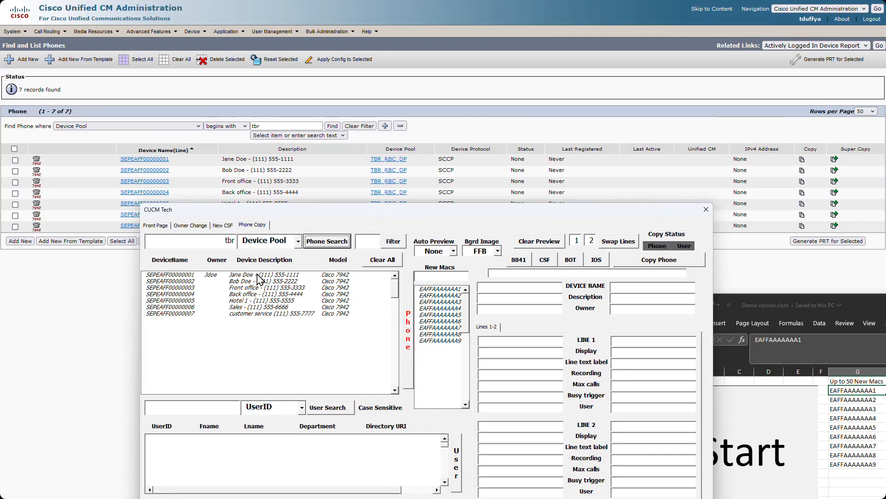
Load the details of existing phone SEPEAFF00000001 from the search results as the source phone for the copy
click(241, 276)
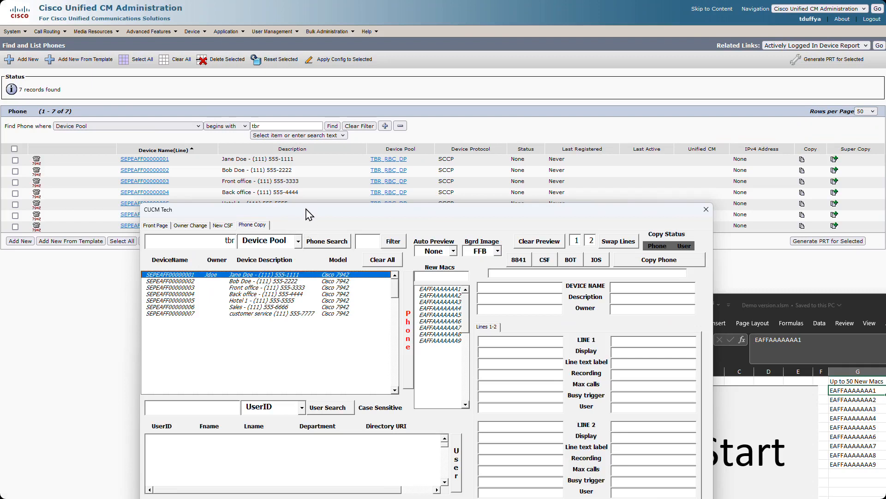
drag(307, 212, 309, 217)
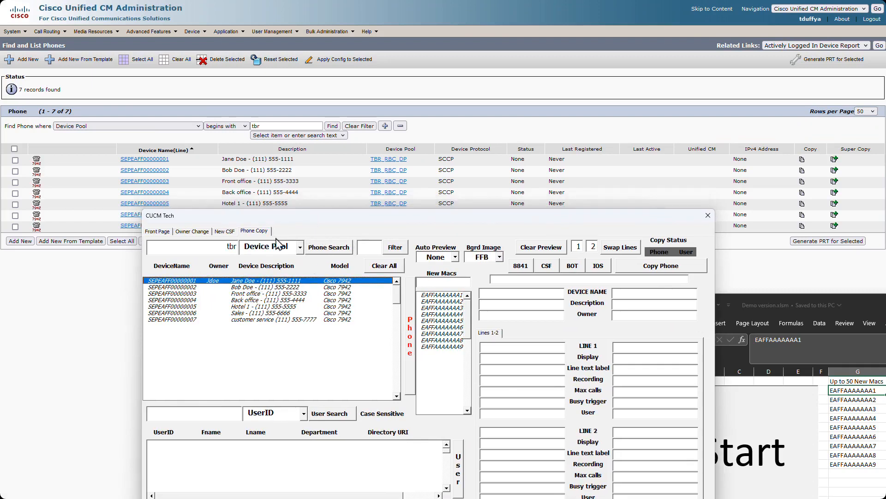
drag(260, 218, 433, 141)
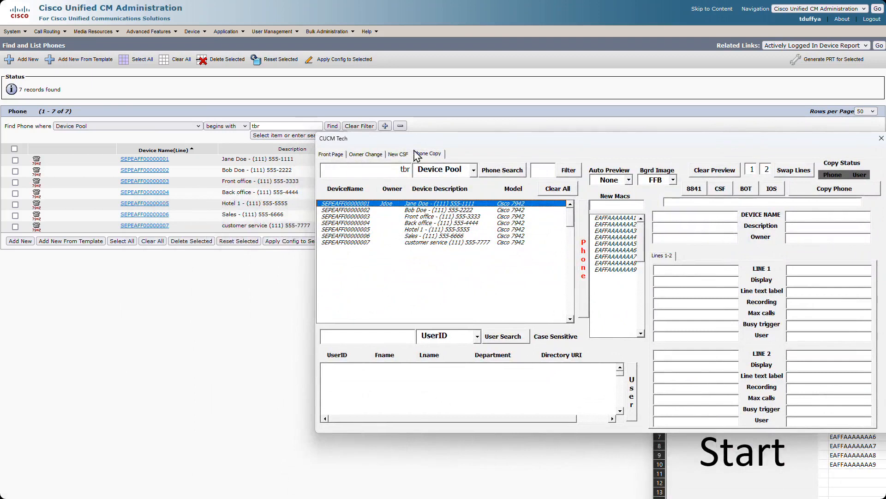
drag(506, 146, 353, 176)
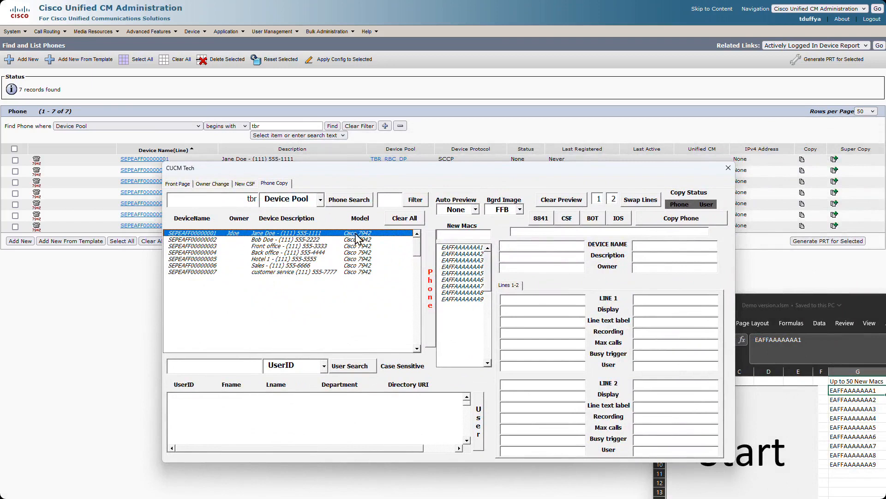
click(273, 240)
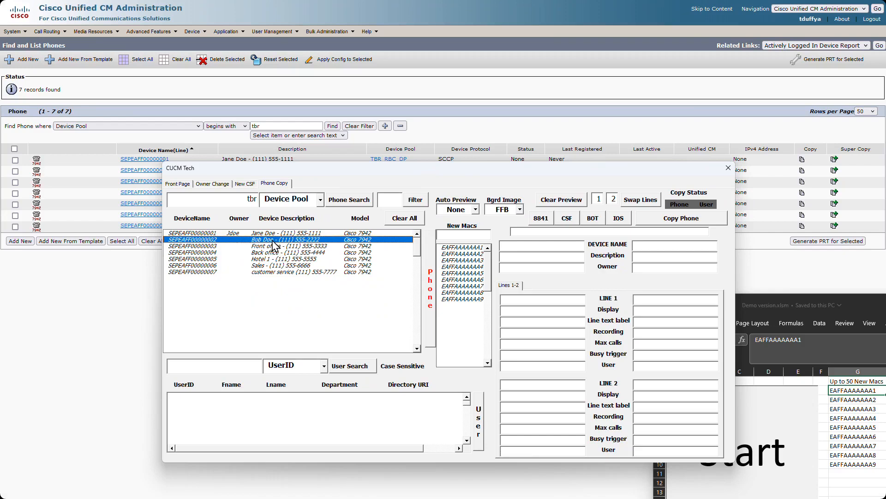
click(274, 234)
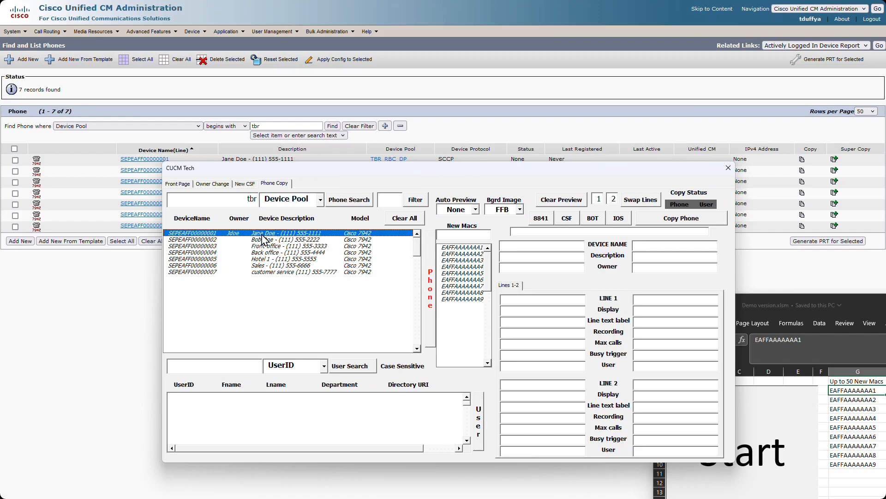
drag(304, 172, 301, 190)
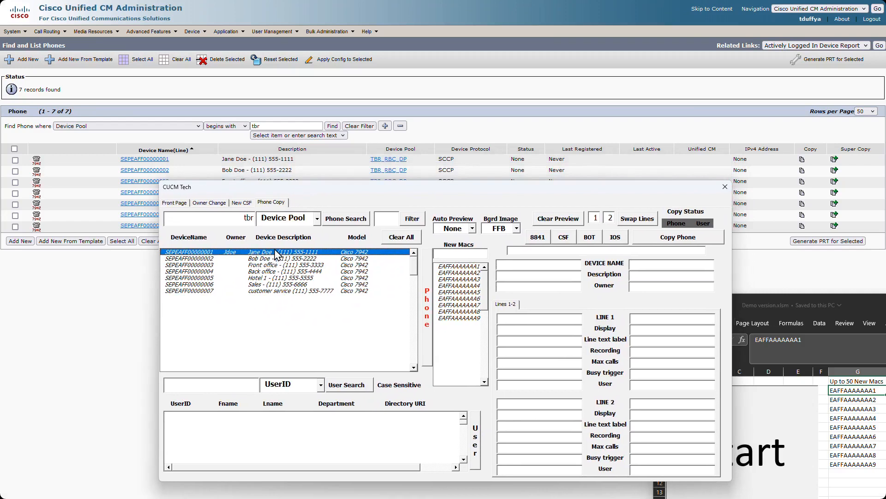
click(429, 318)
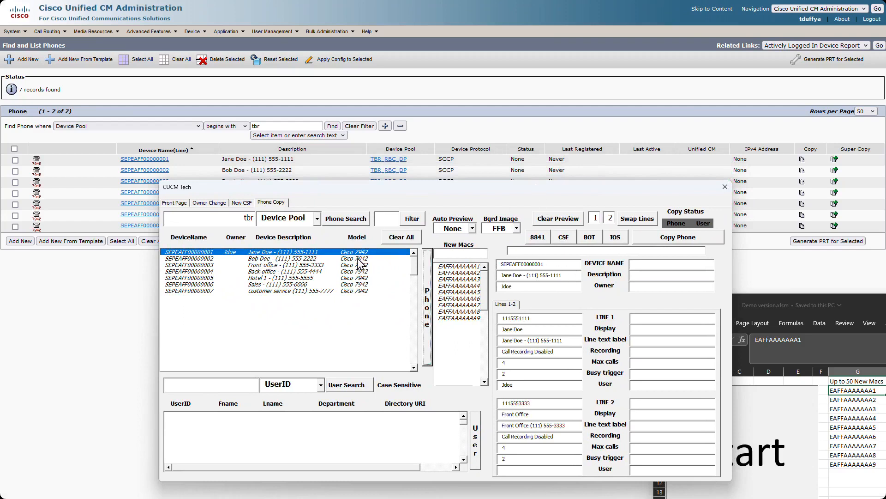
Examine the source phone's loaded device details and the settings of line 1 and line 2
drag(529, 190, 532, 181)
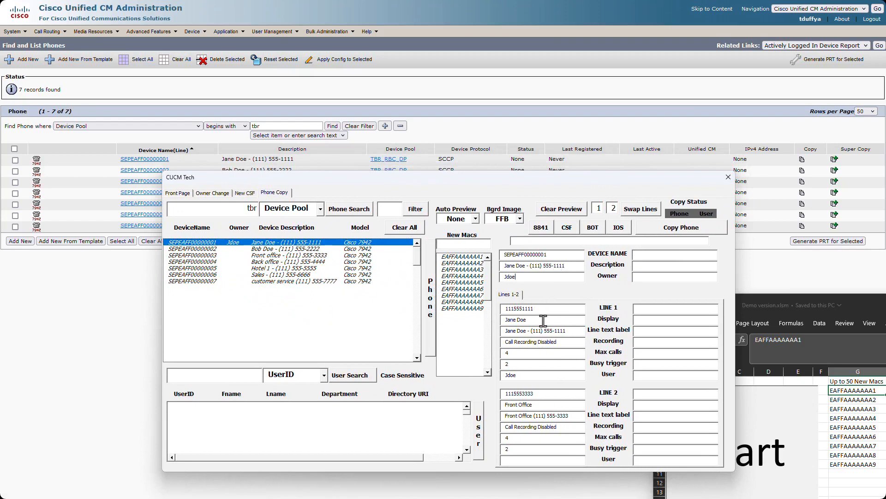
drag(543, 309, 481, 309)
drag(537, 393, 510, 397)
click(570, 343)
drag(480, 177, 486, 179)
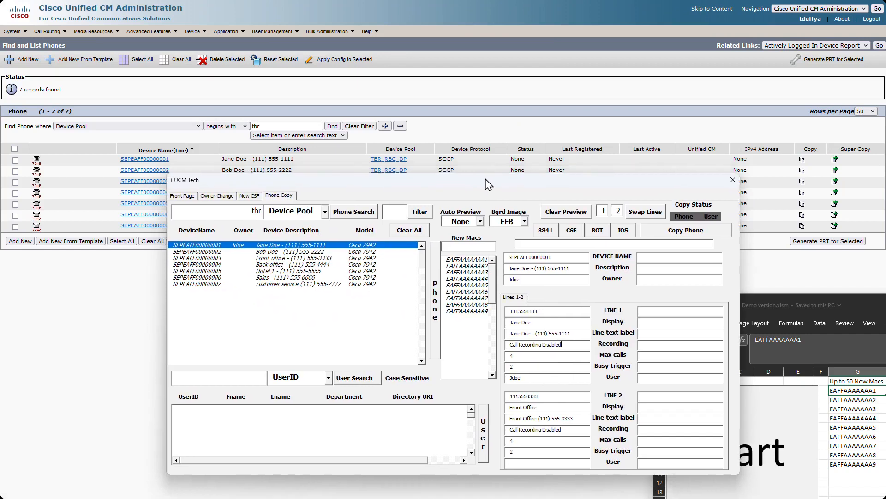
drag(550, 311, 505, 315)
click(544, 308)
click(550, 316)
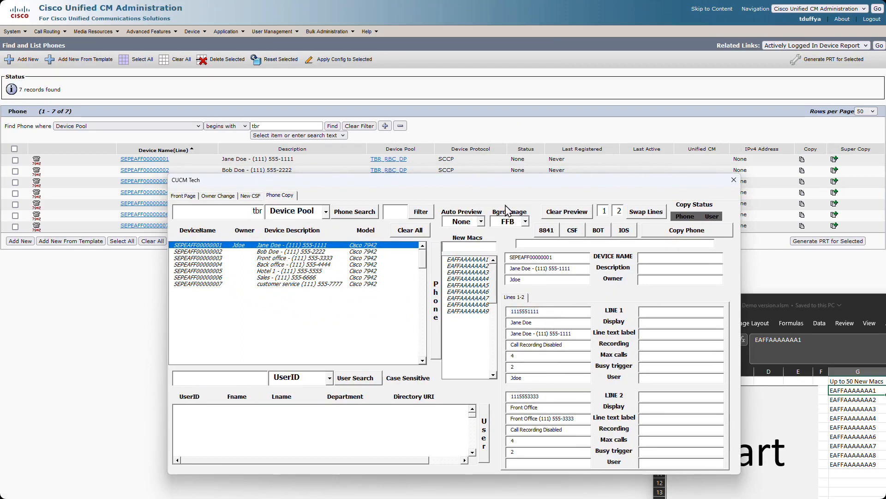
drag(501, 189, 500, 178)
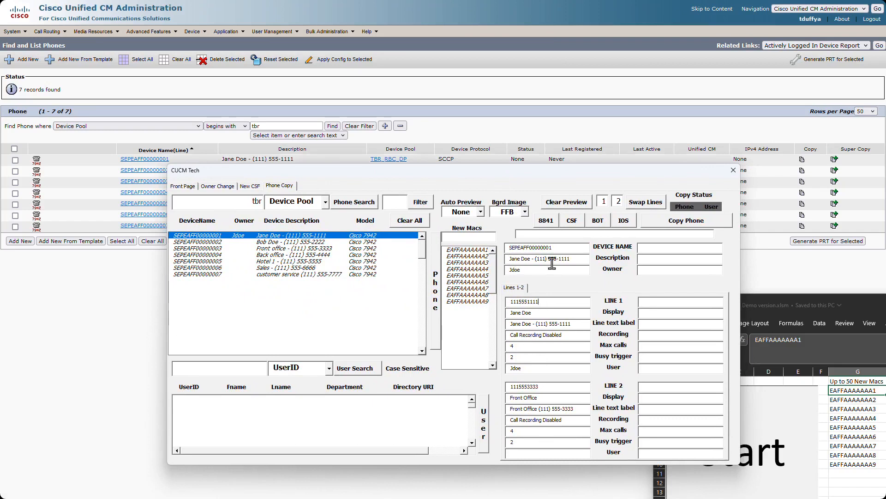
drag(522, 178, 526, 179)
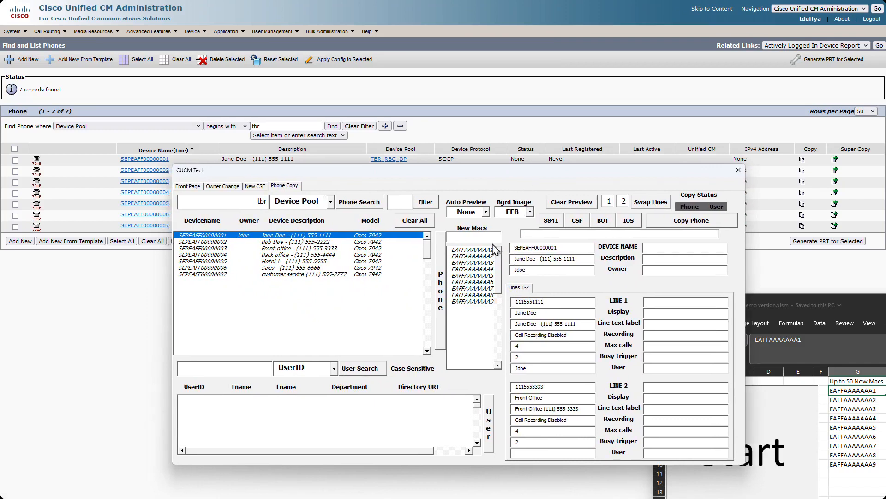
Preview an 8841 copy of the source phone using new MAC EAFFAAAAAAA1, and check the SEP prefix of the new device name
click(473, 249)
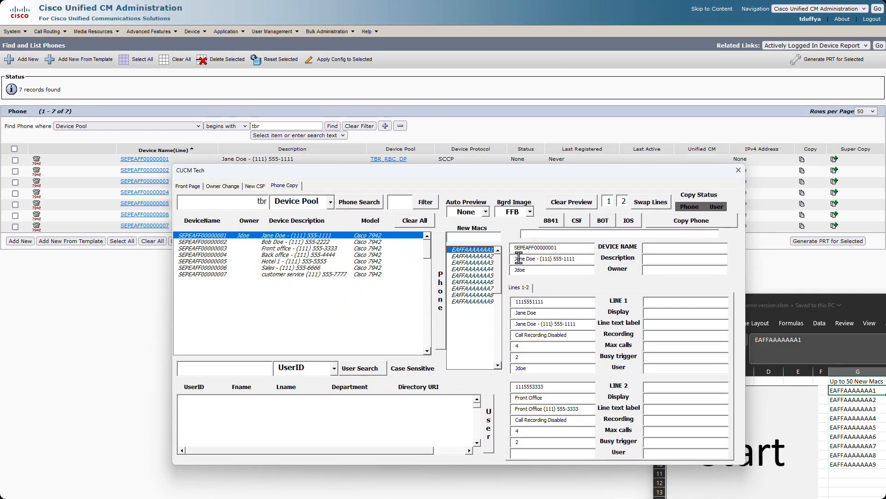
click(551, 220)
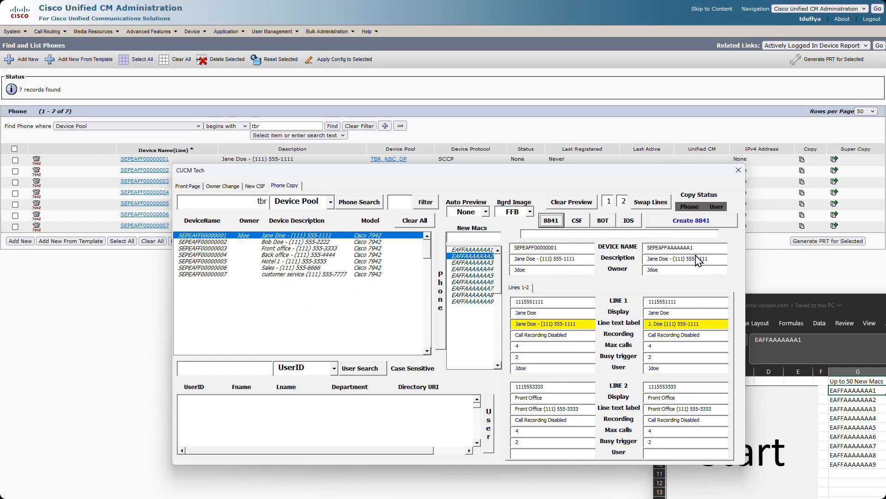
drag(656, 247, 647, 248)
drag(706, 248, 640, 253)
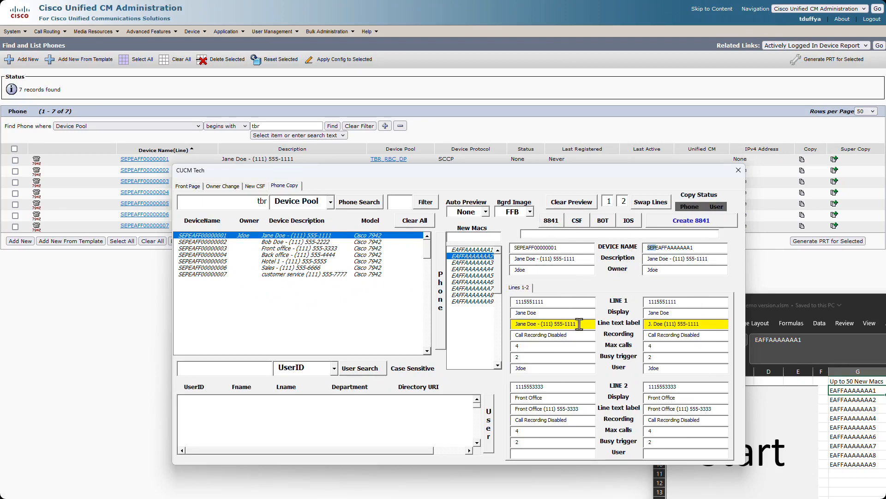
Examine the new phone's line 1 text label in the copy preview and compare its format with the source phone's label
drag(704, 324, 646, 323)
click(708, 325)
drag(705, 325, 646, 325)
click(703, 325)
click(664, 325)
drag(669, 324, 640, 332)
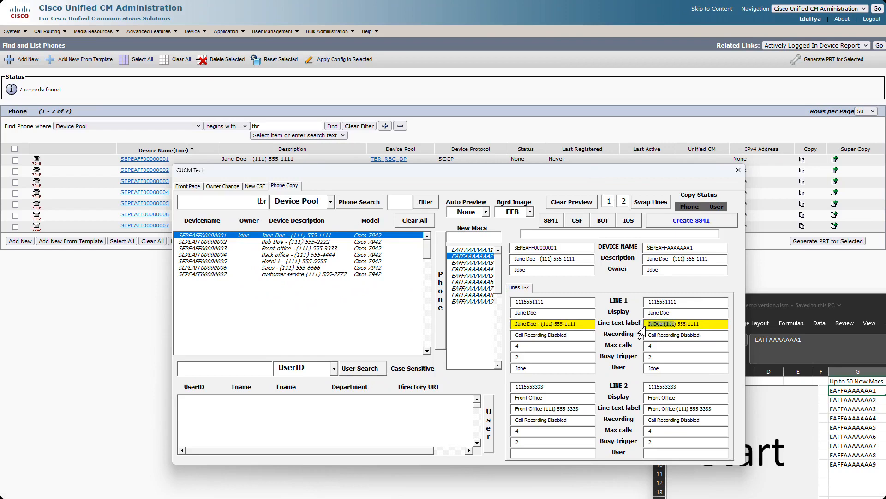
click(714, 326)
Create the 8841 copy of the source phone and check the phone and user copy status
click(691, 221)
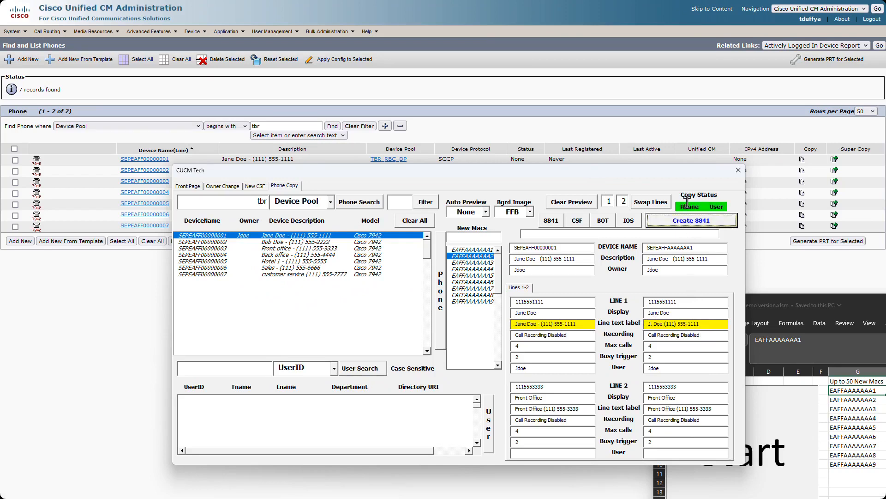
click(703, 207)
click(691, 206)
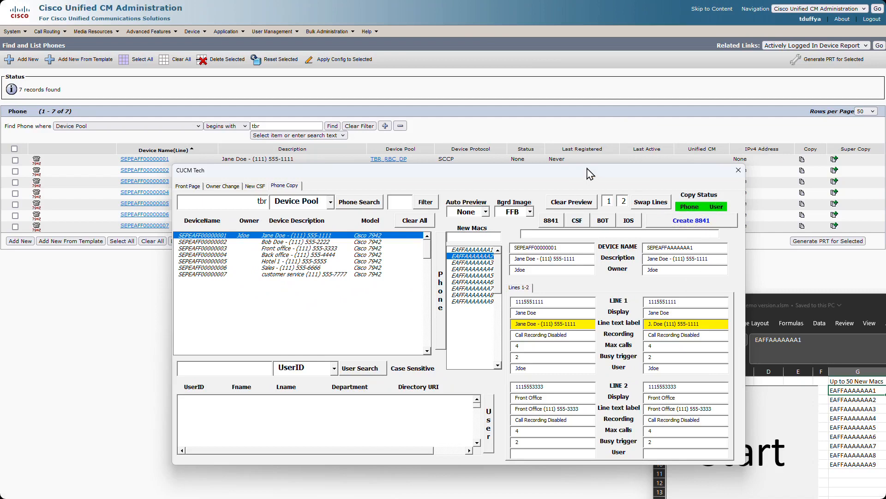
Switch to Cisco Unified CM Administration, refresh the "tbr" device pool phone list, and open the new phone SEPEAFFAAAAAAA1
click(576, 124)
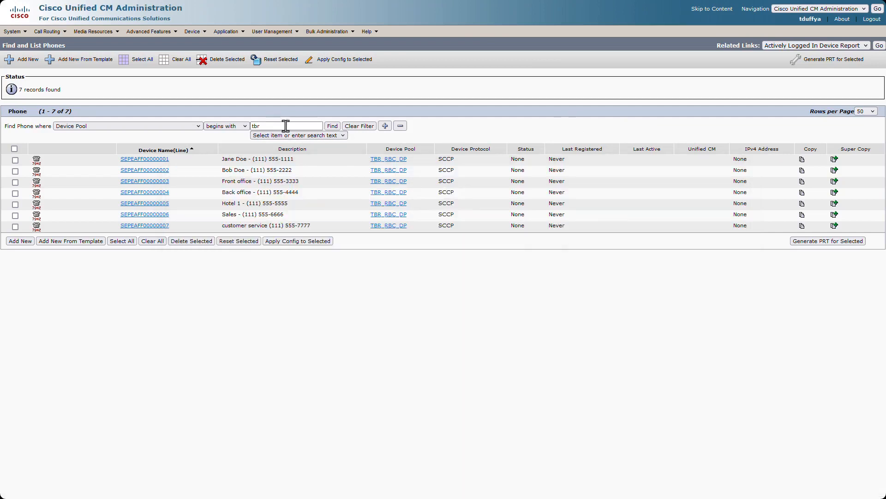
click(332, 128)
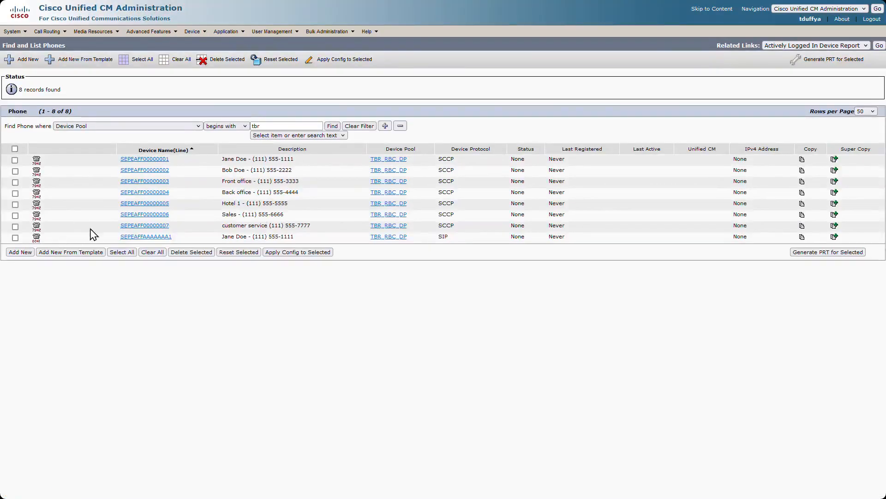
drag(300, 244, 220, 247)
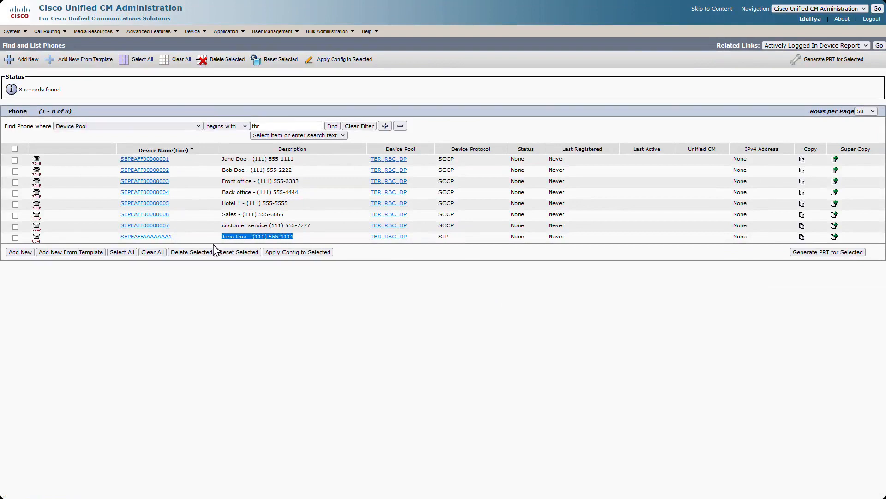
click(138, 239)
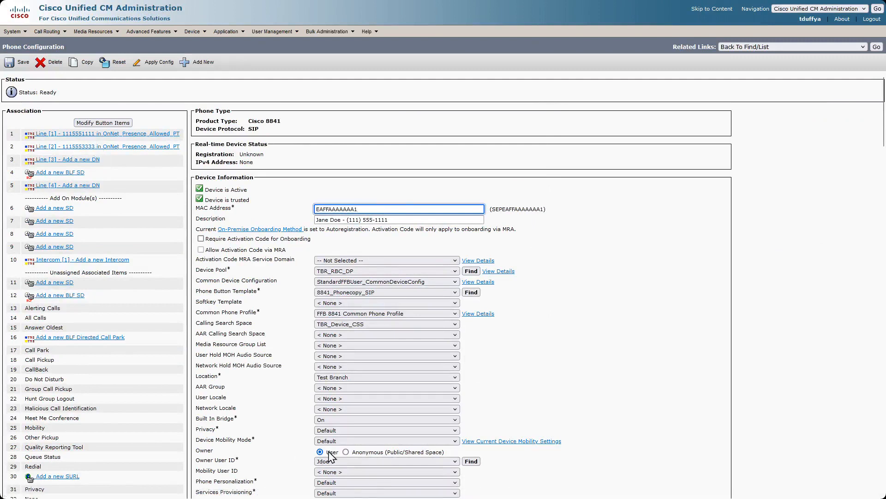
Examine the new 8841's phone configuration, from device information through protocol, extension and product-specific settings
scroll(581, 356, down, 7)
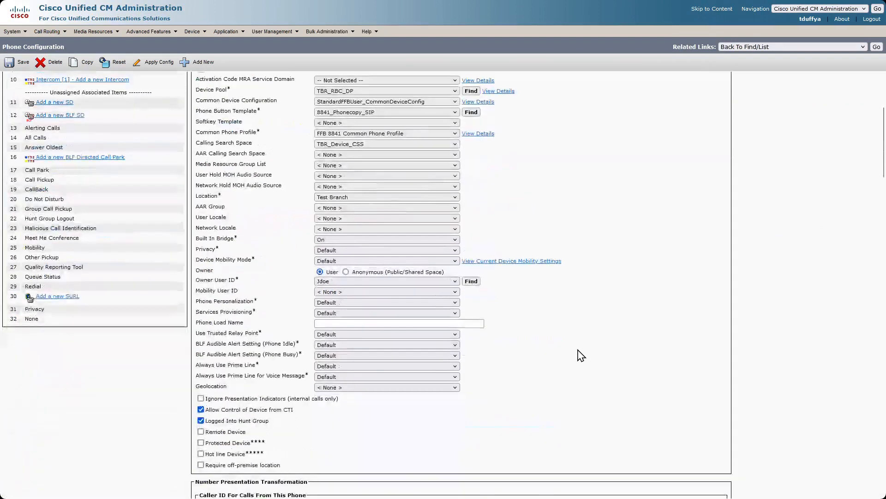
scroll(581, 356, down, 13)
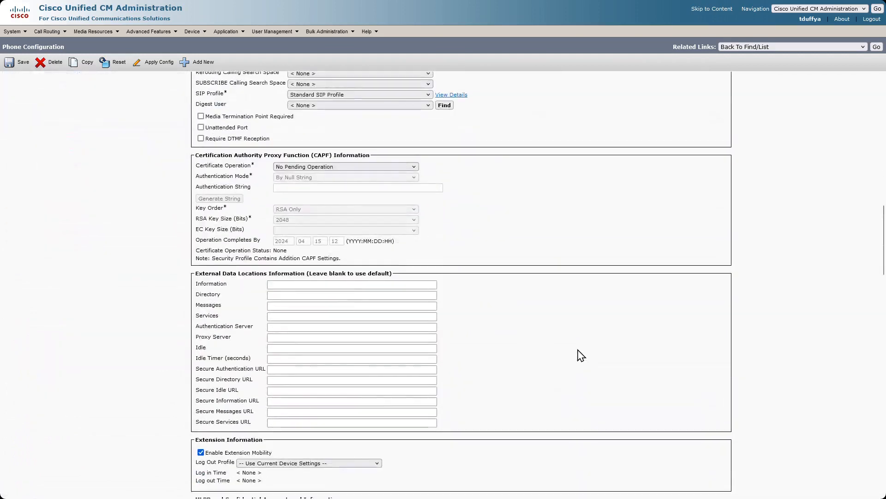
scroll(581, 356, down, 1)
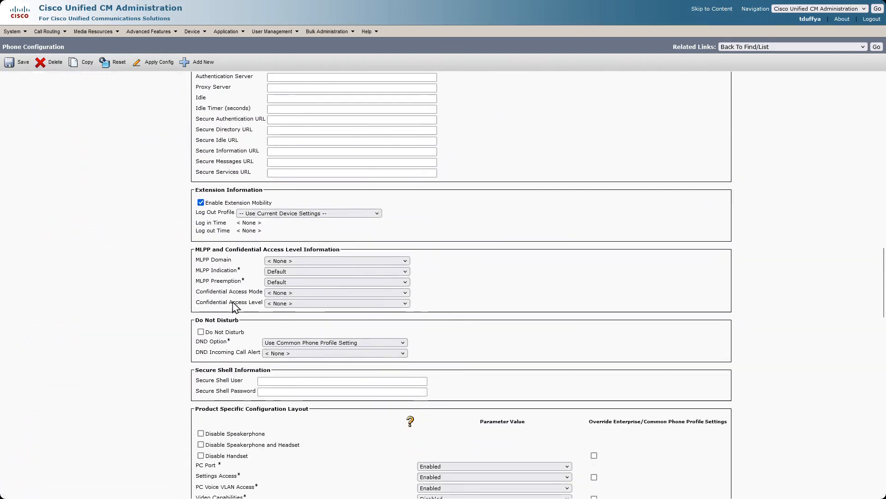
scroll(169, 301, up, 6)
scroll(169, 301, up, 5)
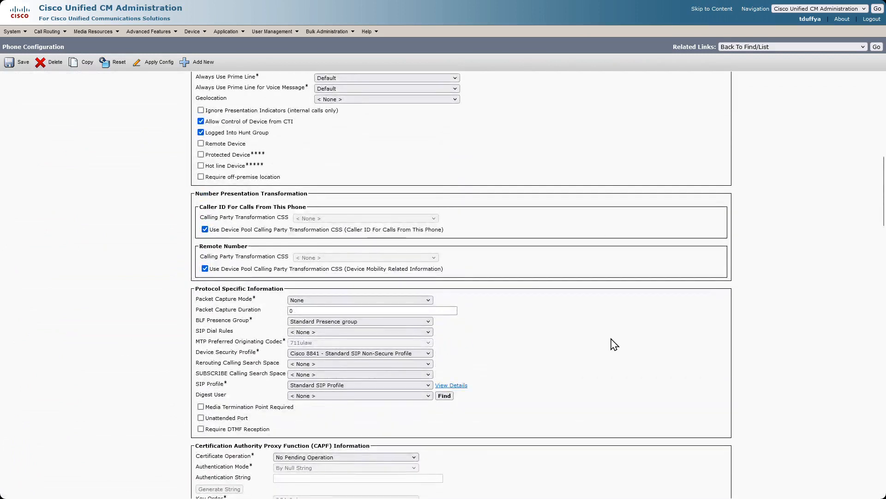
scroll(605, 325, up, 12)
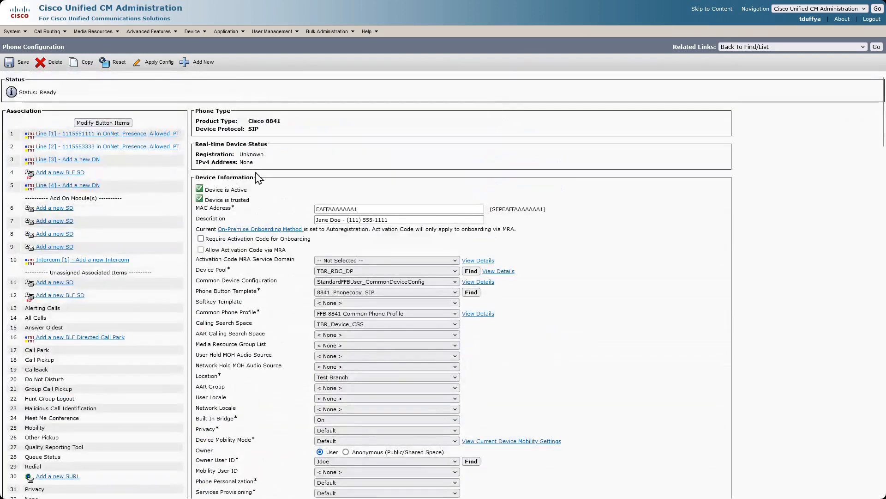
Open line 1 of the new 8841 and examine its line text label, call waiting settings and associated user
click(151, 133)
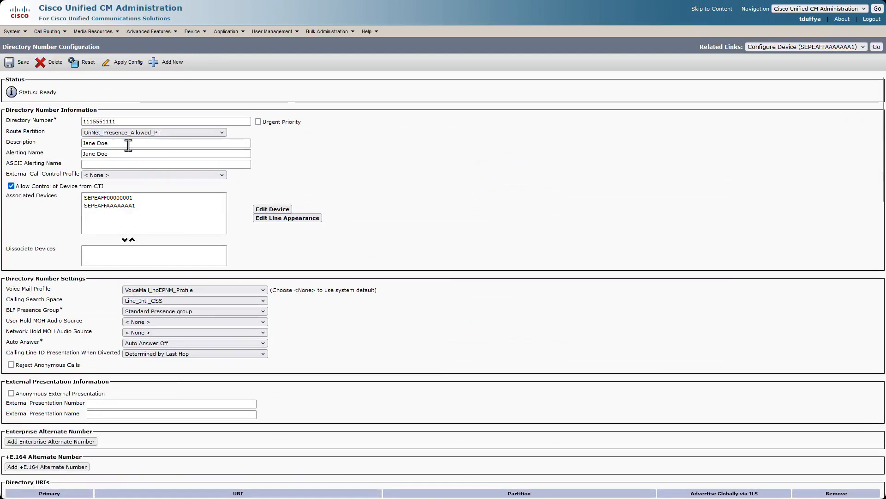
click(128, 144)
scroll(385, 166, down, 20)
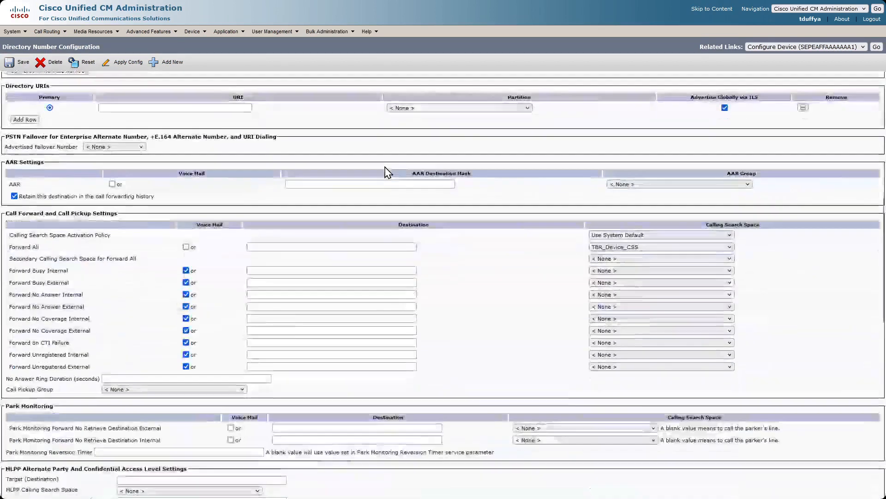
scroll(385, 166, down, 3)
click(176, 260)
triple_click(176, 260)
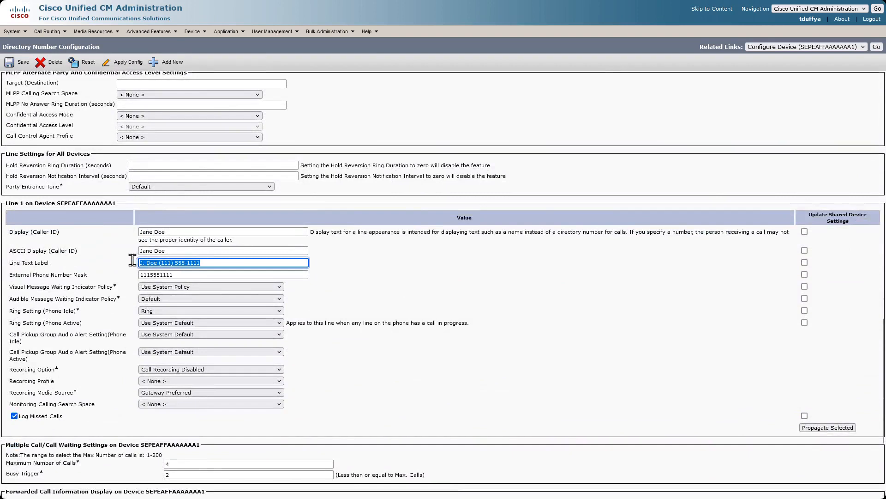
click(520, 287)
scroll(419, 285, down, 3)
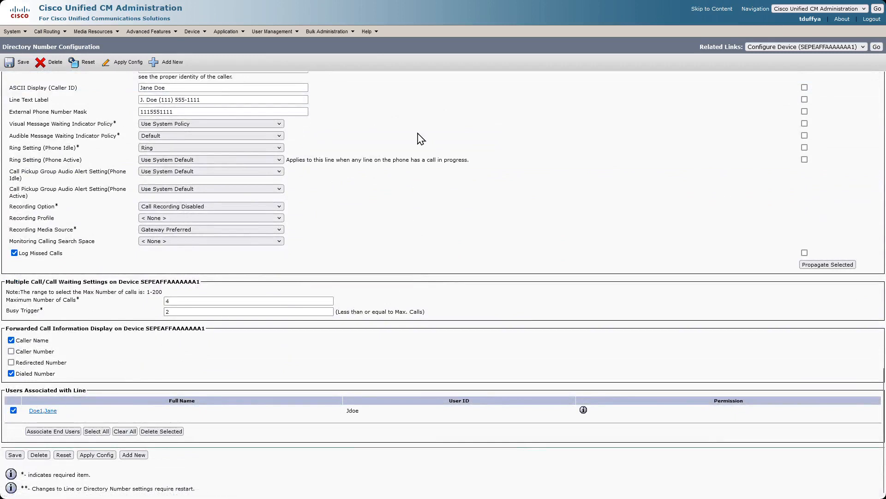
Return to the list of phones in the "tbr" device pool
mouse_move(269, 33)
scroll(362, 144, up, 3)
mouse_move(193, 31)
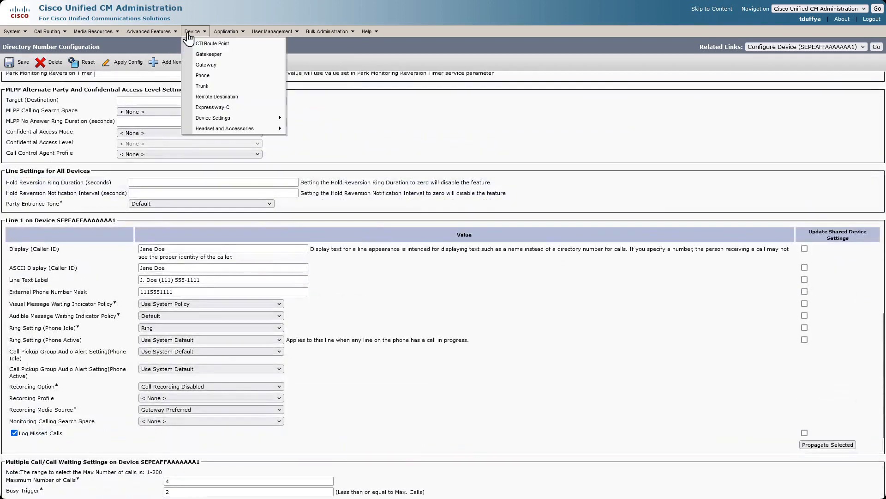
click(206, 76)
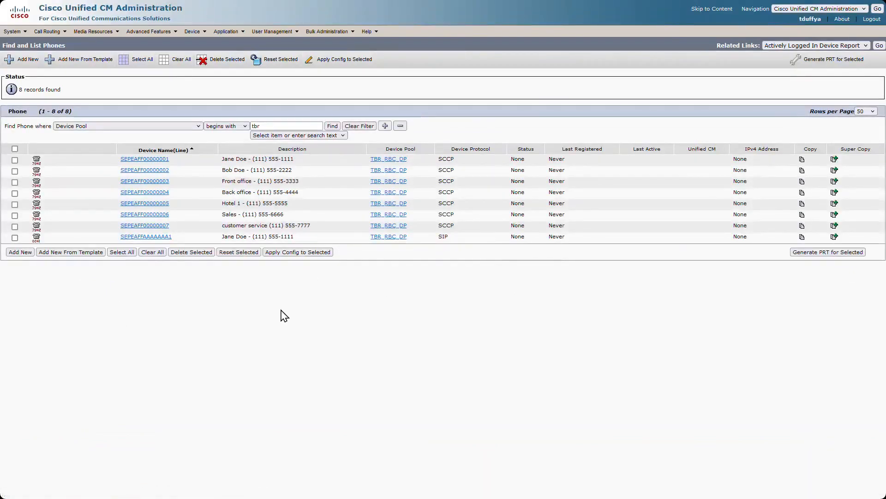
click(289, 125)
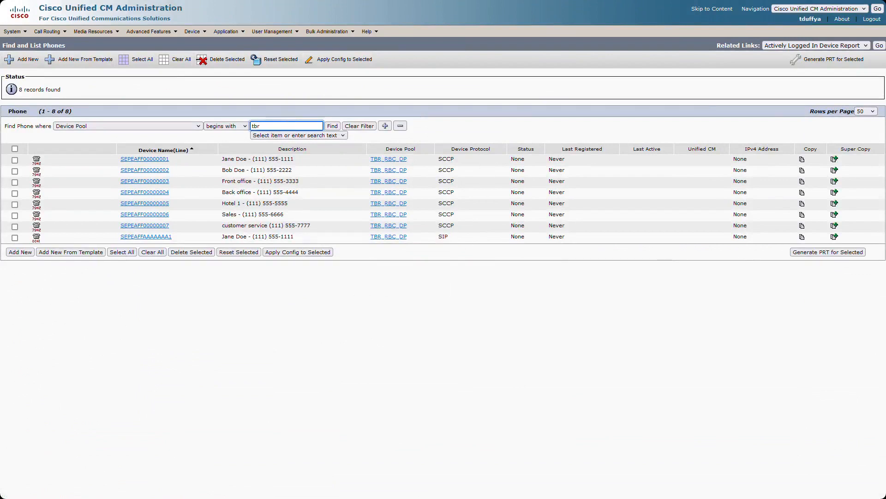
Switch to the CUCM Tech phone copy form, recheck the new line 1 text label, and reposition the form over the phone list
key(alt+Tab)
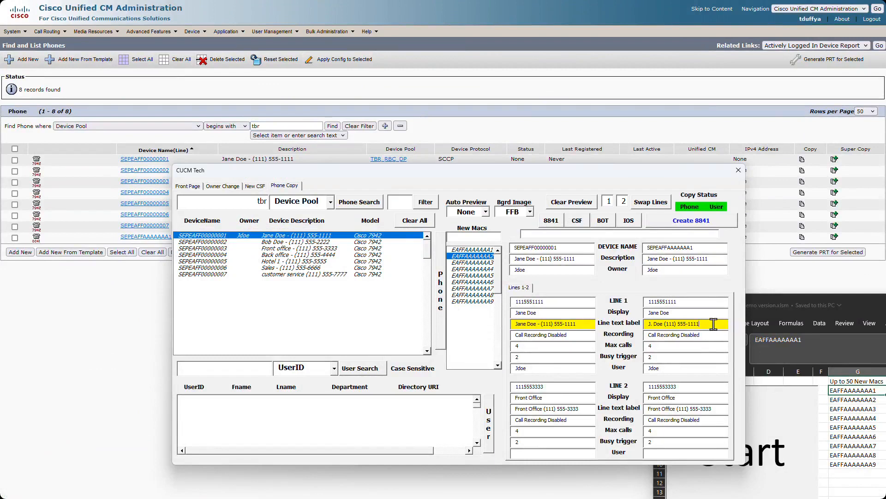
drag(713, 324, 630, 323)
drag(571, 175, 606, 170)
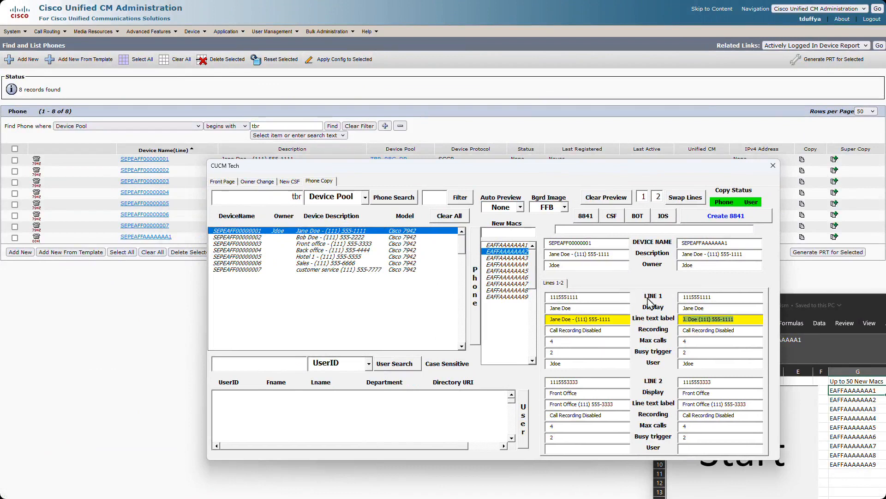
click(739, 319)
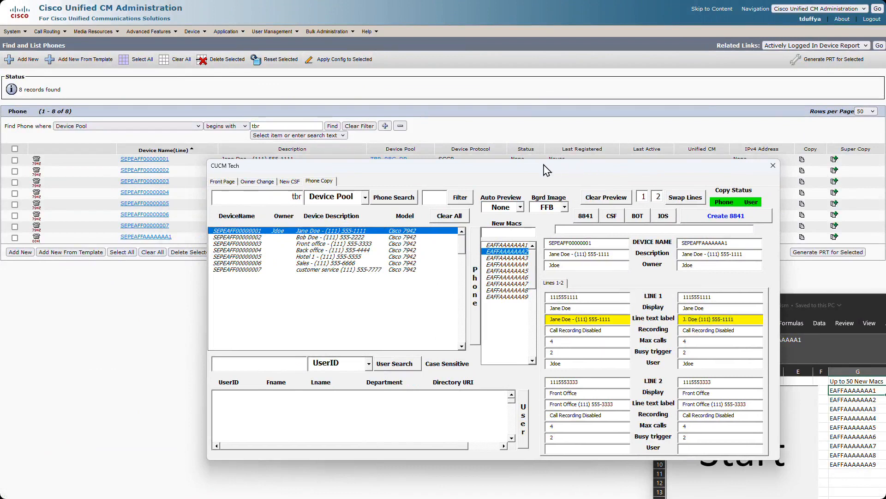
drag(545, 166, 544, 173)
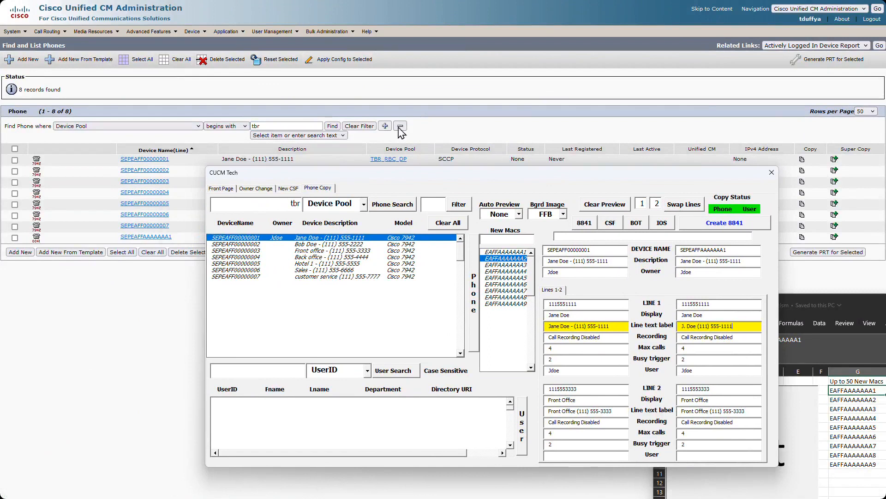
drag(427, 174, 404, 171)
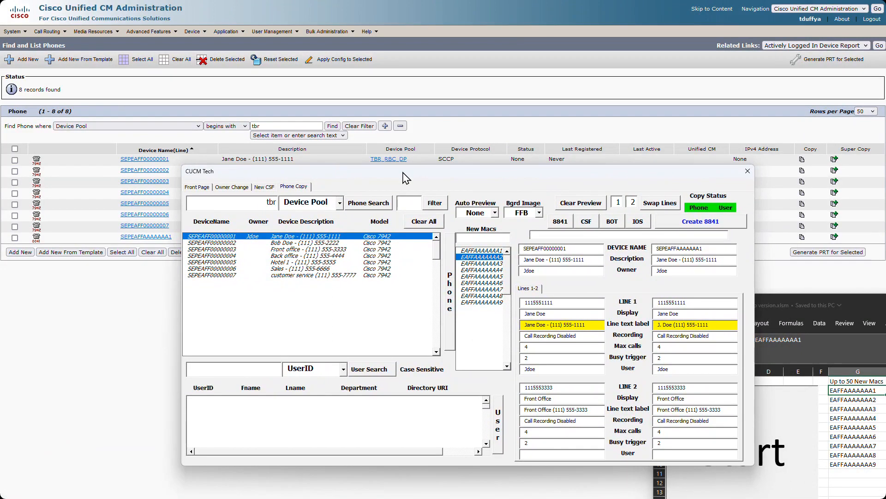
drag(406, 178, 406, 188)
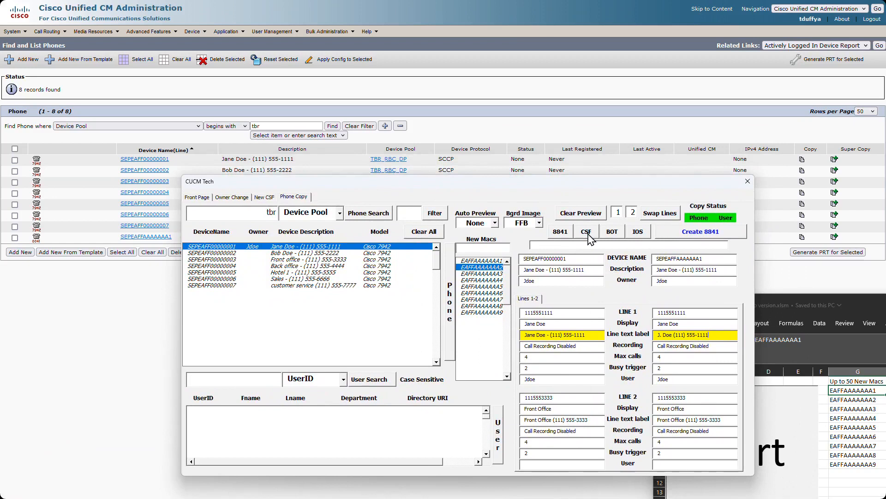
Preview a CSF copy of the source phone and check the generated device name
click(586, 232)
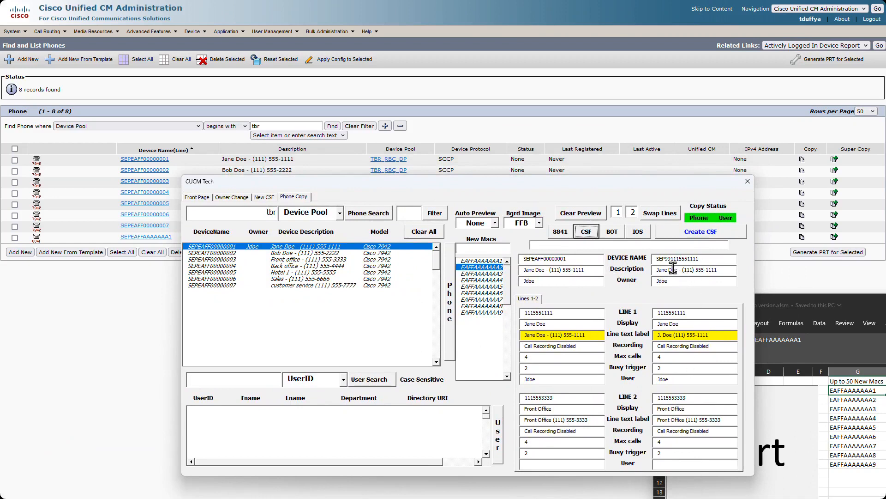
drag(670, 259, 650, 260)
drag(634, 183, 626, 166)
drag(697, 242, 629, 238)
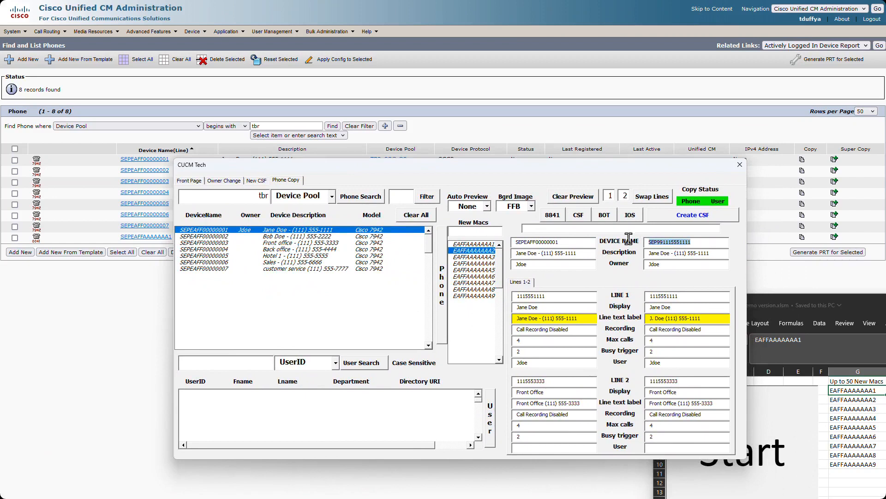
Compare the line 1 text labels of the source phone and the CSF copy, and create the CSF device
drag(706, 318, 587, 310)
click(707, 322)
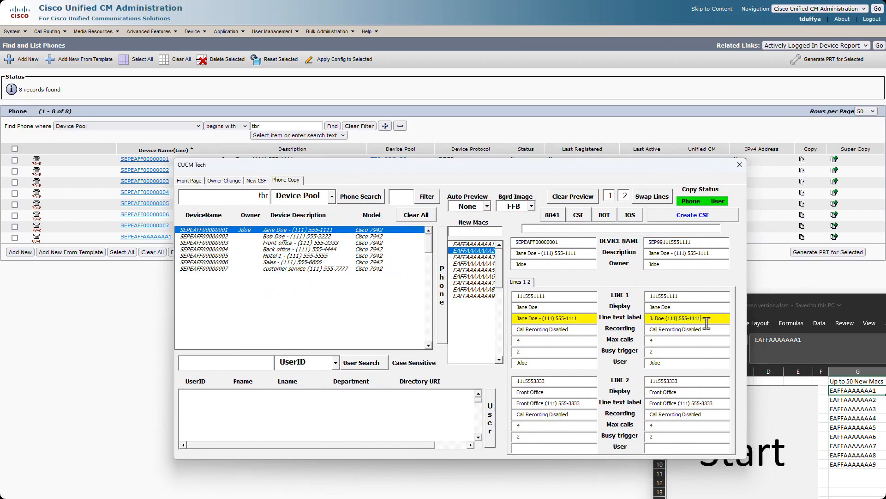
drag(709, 322, 638, 317)
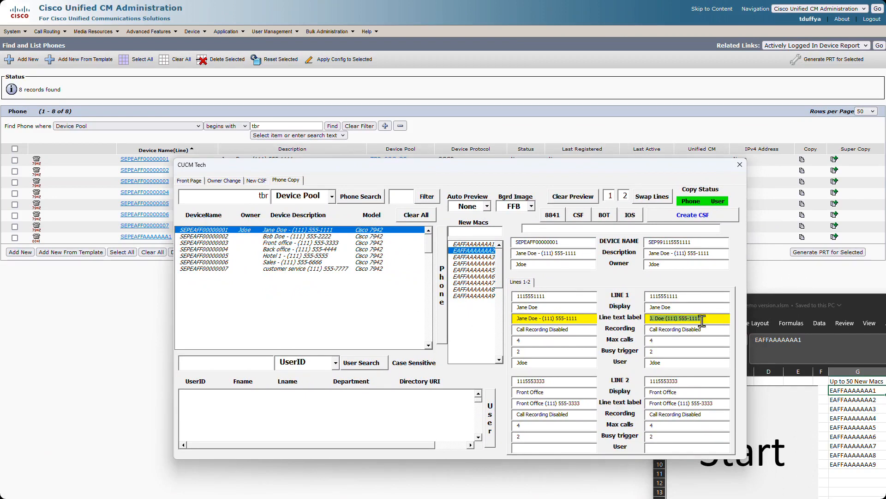
drag(580, 322, 509, 319)
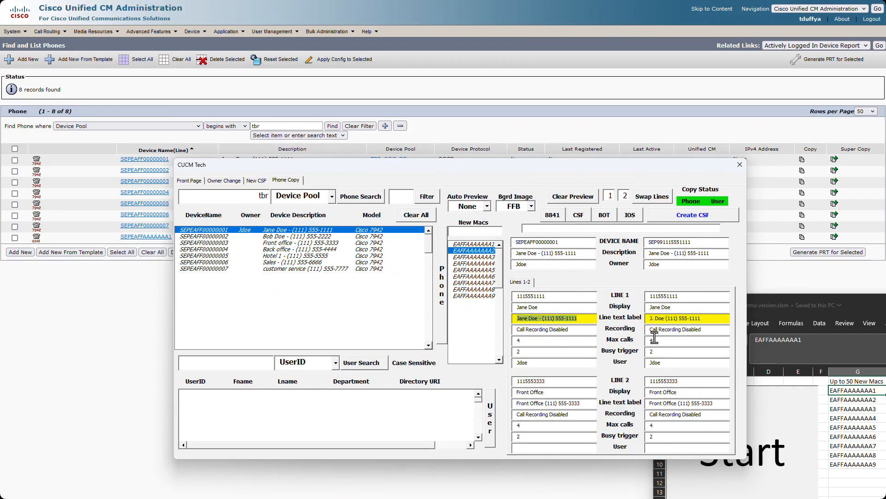
click(694, 218)
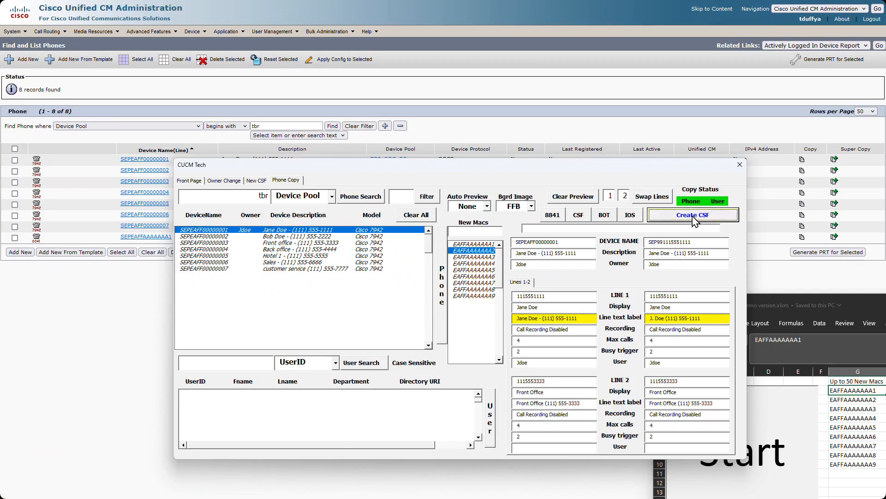
Rerun the "tbr" Device Pool phone search in CUCM Tech and locate the new 8841 and Cisco Unified Client Services devices
drag(493, 166, 522, 164)
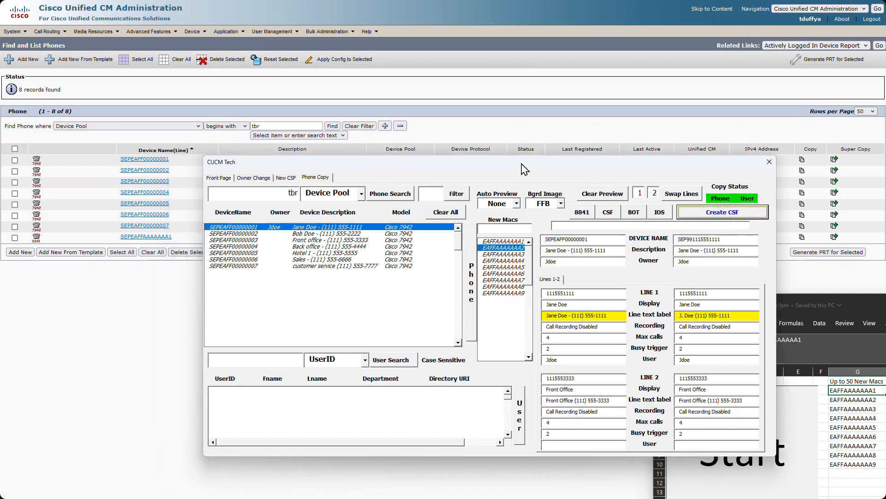
click(391, 193)
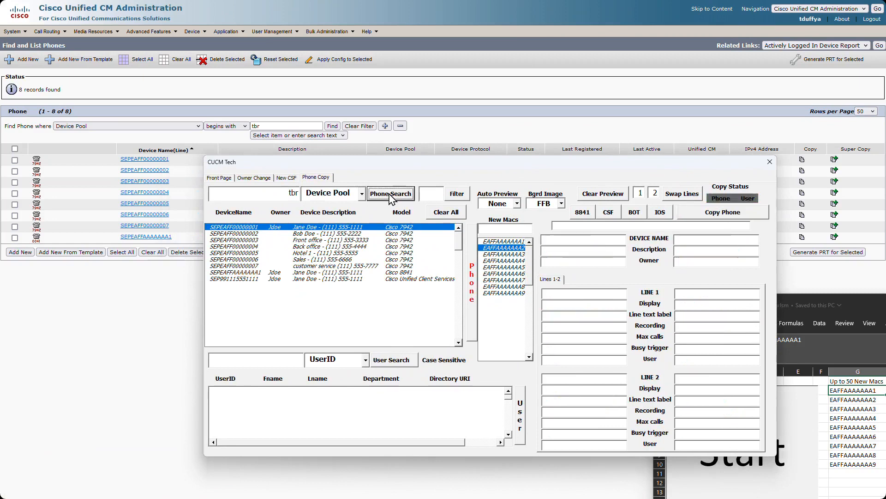
click(318, 274)
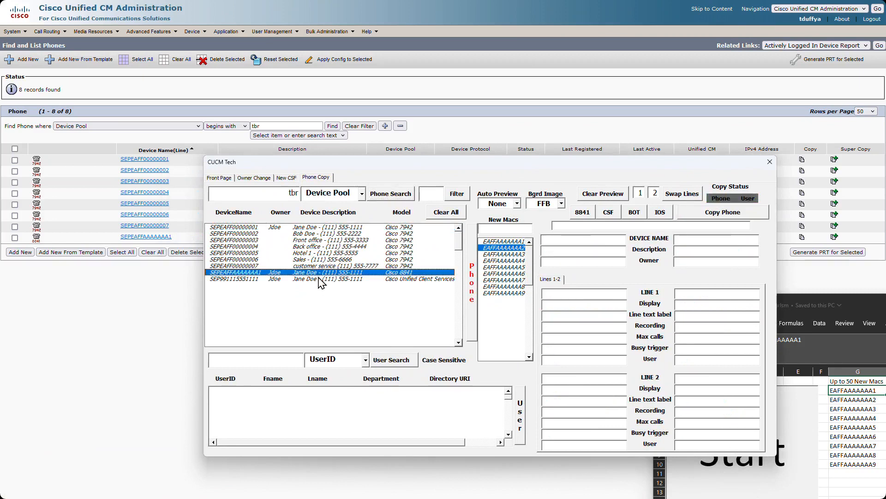
click(333, 279)
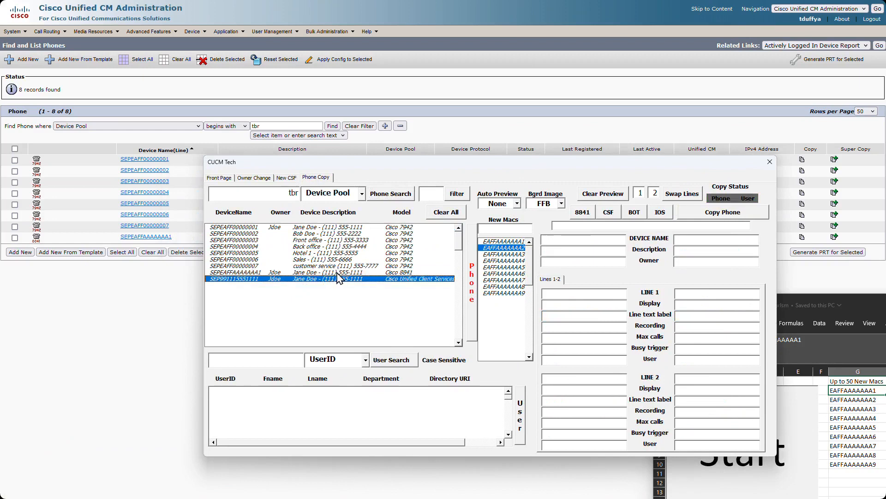
Load the new Cisco 8841 device as the source phone, check its line 1 text label, and reposition the form
click(339, 272)
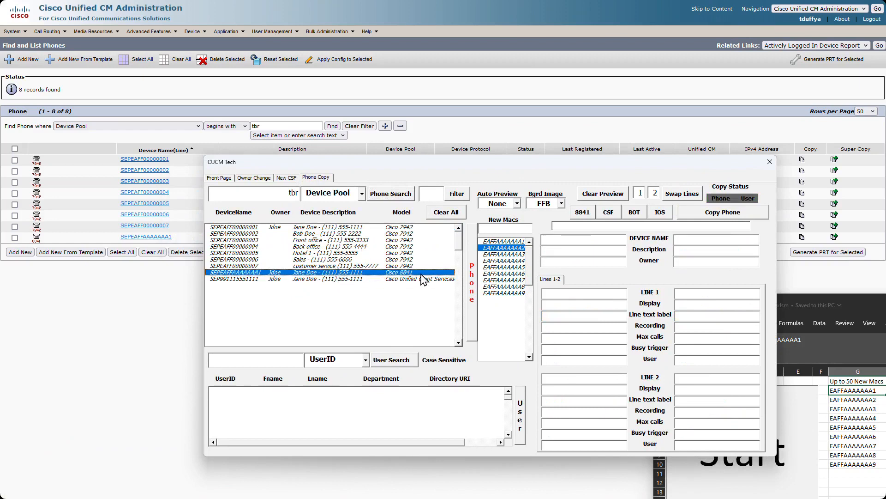
click(472, 283)
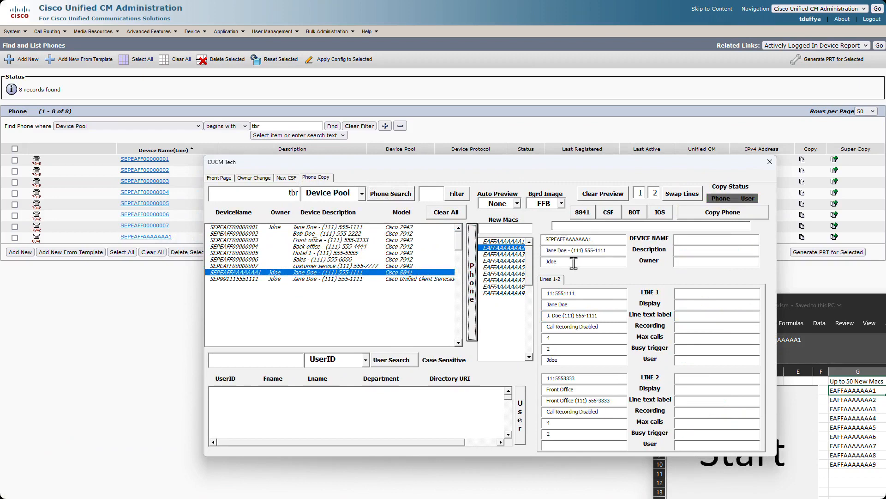
drag(562, 315, 543, 316)
drag(602, 318, 525, 320)
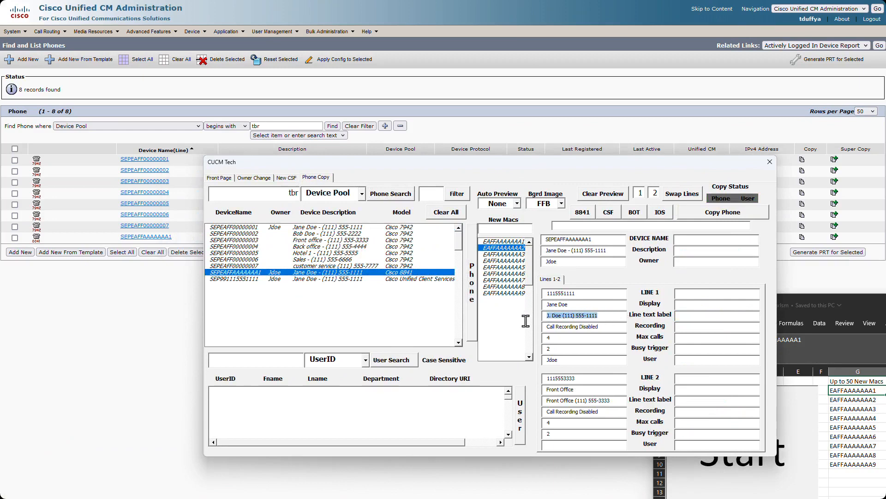
click(601, 318)
drag(630, 162, 585, 151)
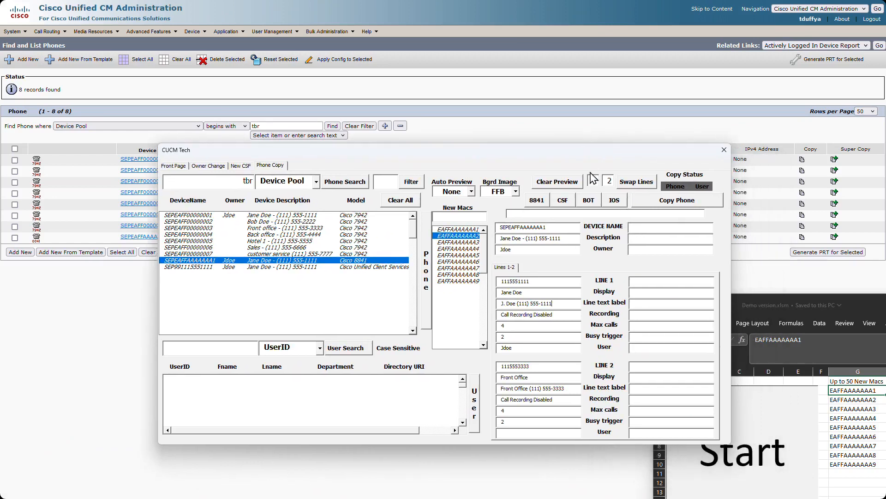
Preview an IOS copy of the 8841, check its line 1 max calls value, and create the iPhone device
click(614, 200)
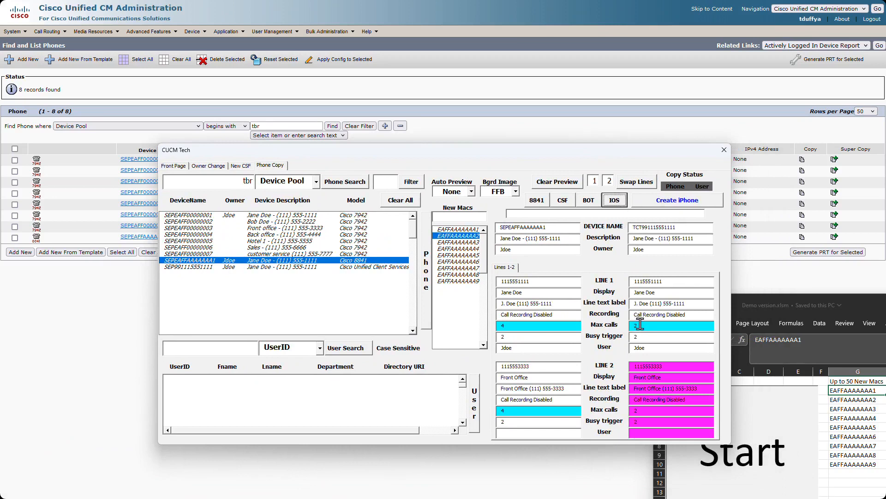
click(657, 325)
double_click(636, 326)
drag(493, 150, 501, 153)
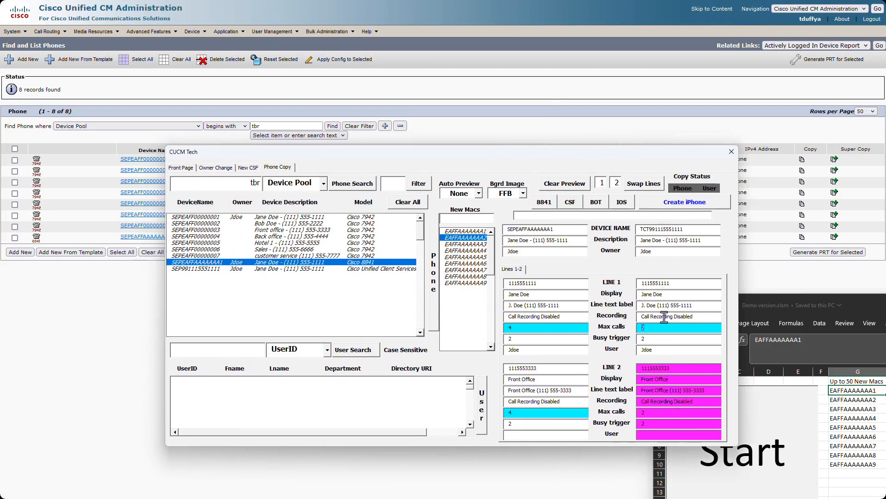
click(688, 204)
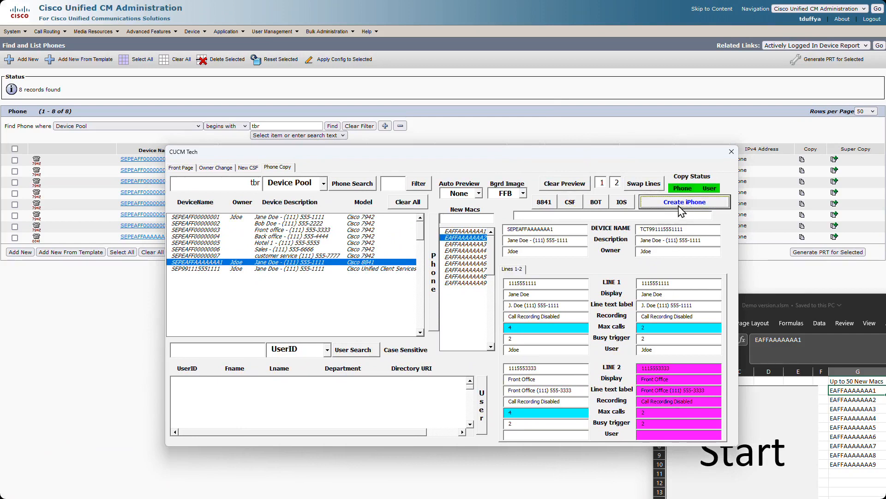
drag(571, 154, 597, 157)
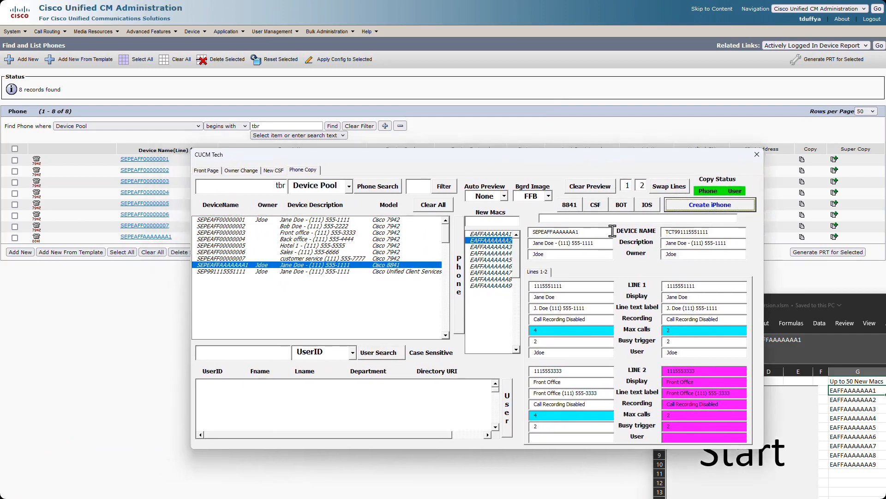
Preview a BOT copy of the 8841, check its line 1 max calls value, and create the Android device
click(621, 205)
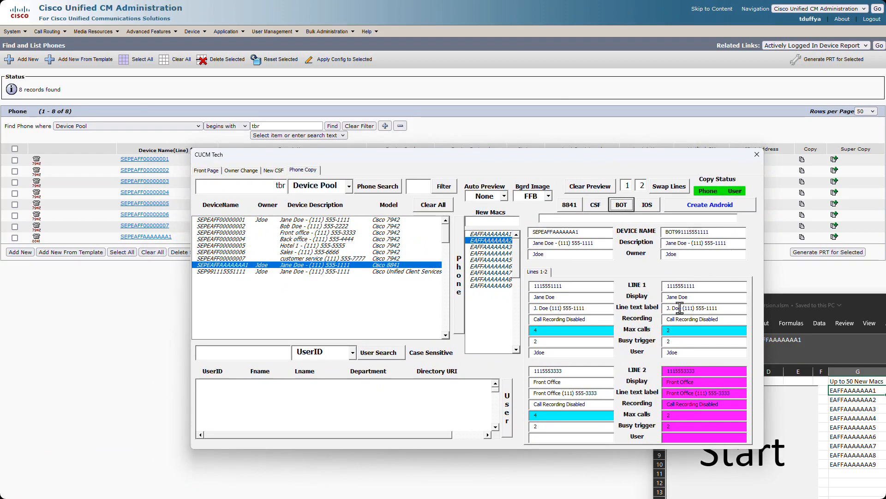
double_click(678, 330)
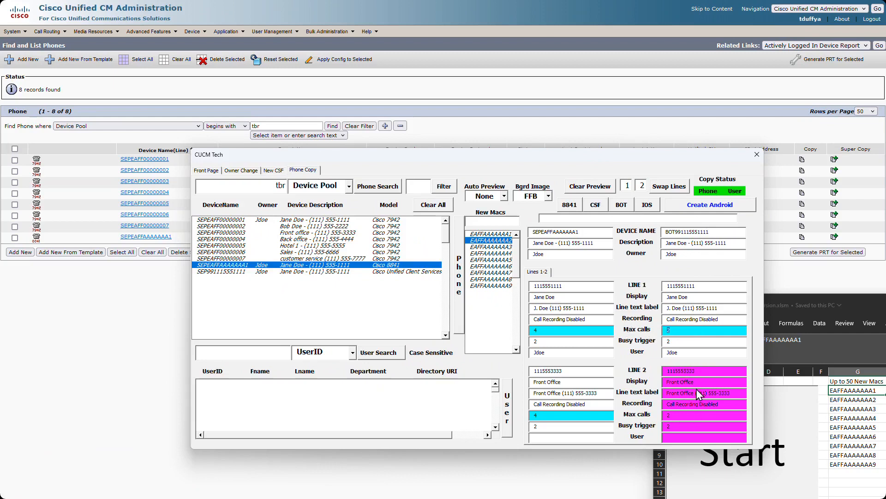
click(685, 209)
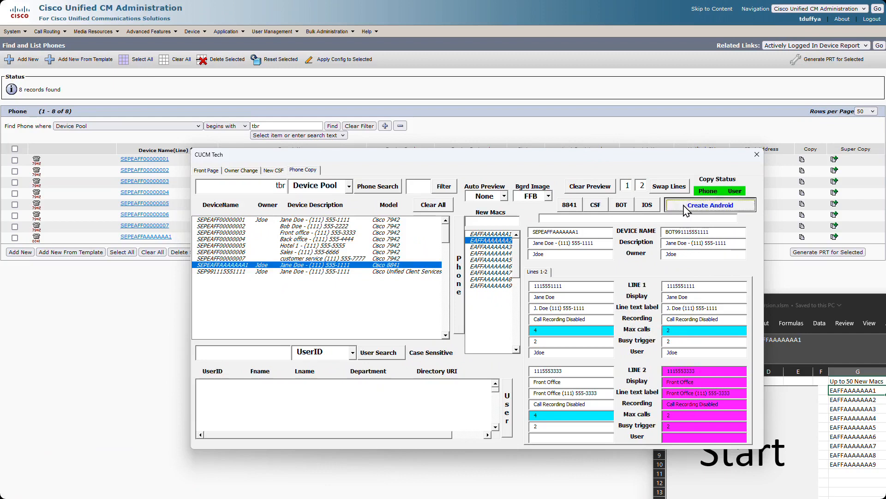
Switch to Cisco Unified CM Administration, rerun the "tbr" Device Pool phone search, and open line 1 of the new TCT iPhone device
click(519, 112)
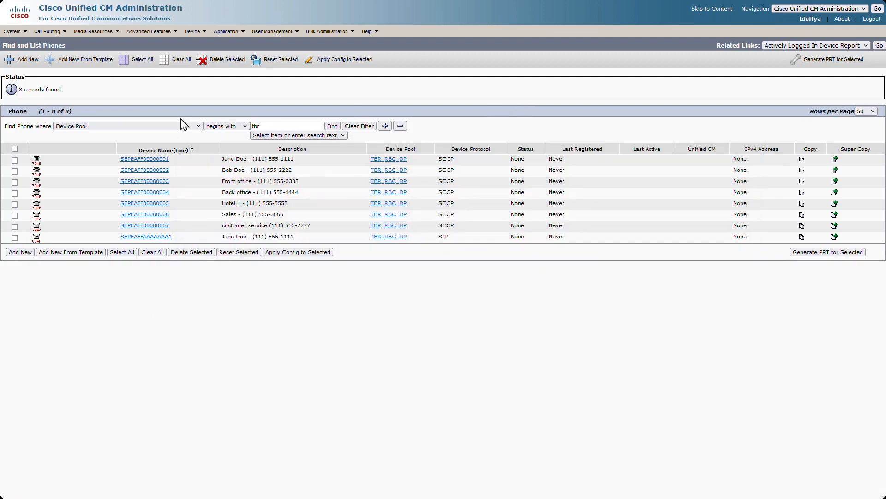
click(331, 127)
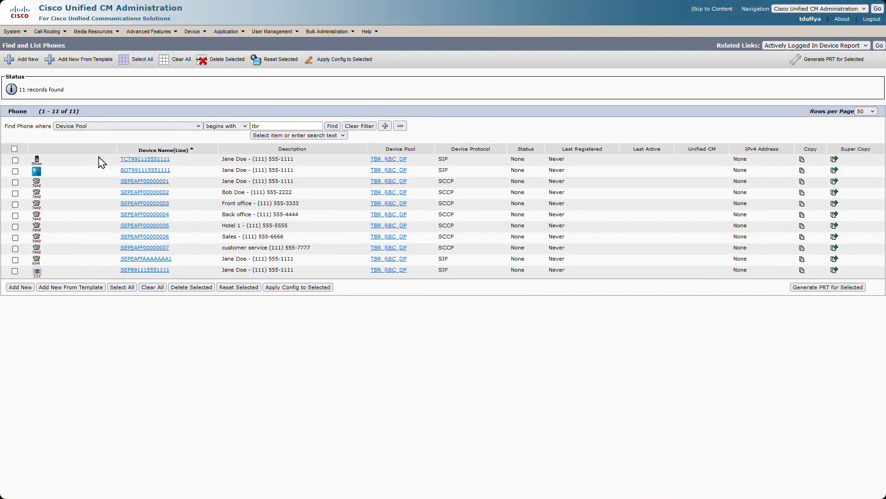
click(142, 160)
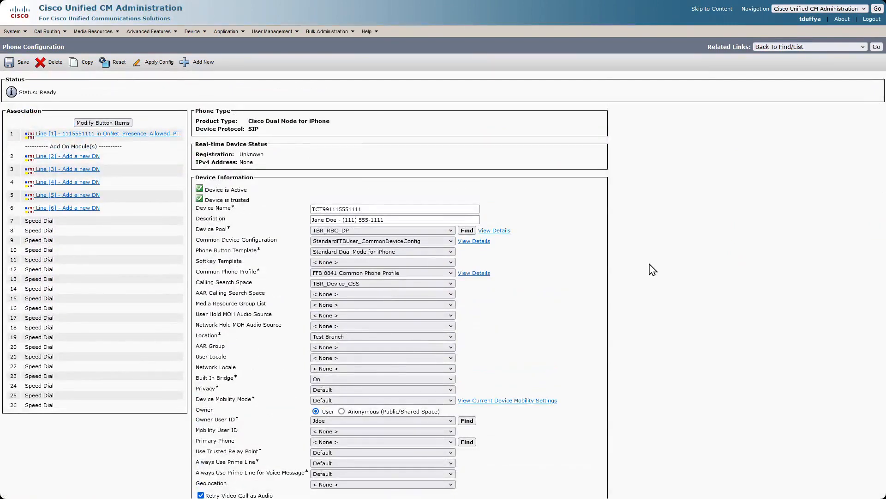
click(167, 133)
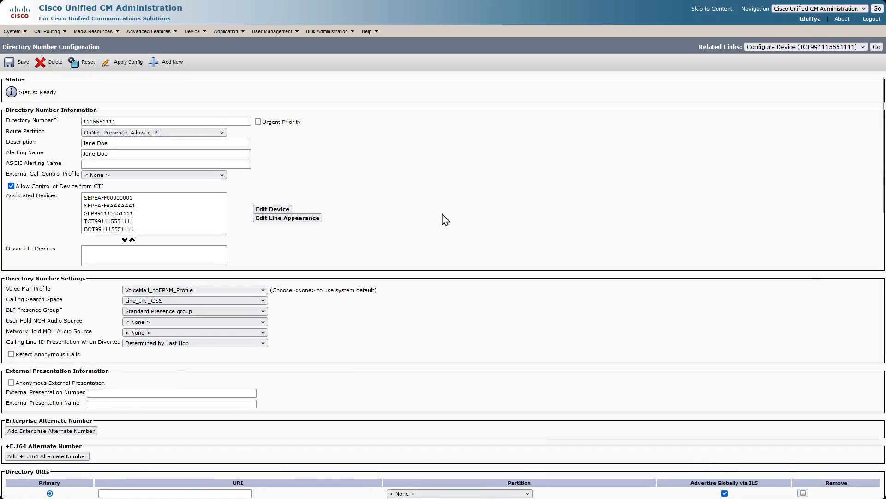
Examine the iPhone line's directory number, associated devices, external phone number mask, call limits and associated user
double_click(121, 121)
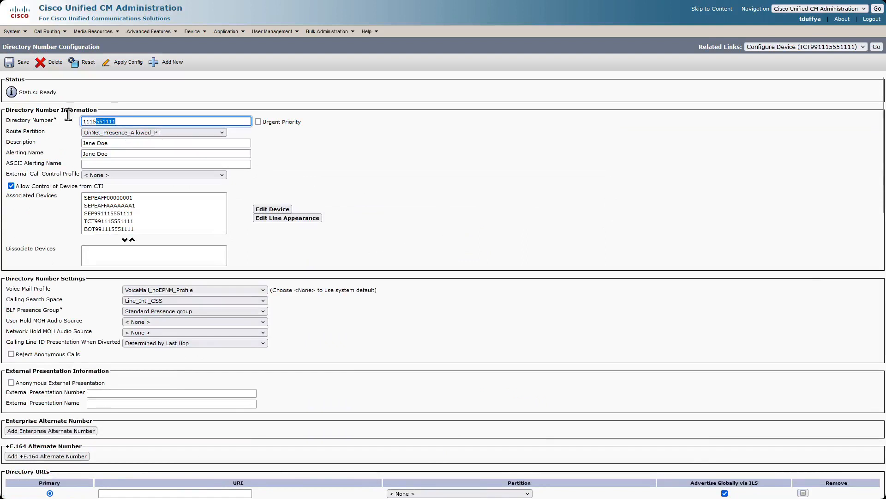
click(561, 178)
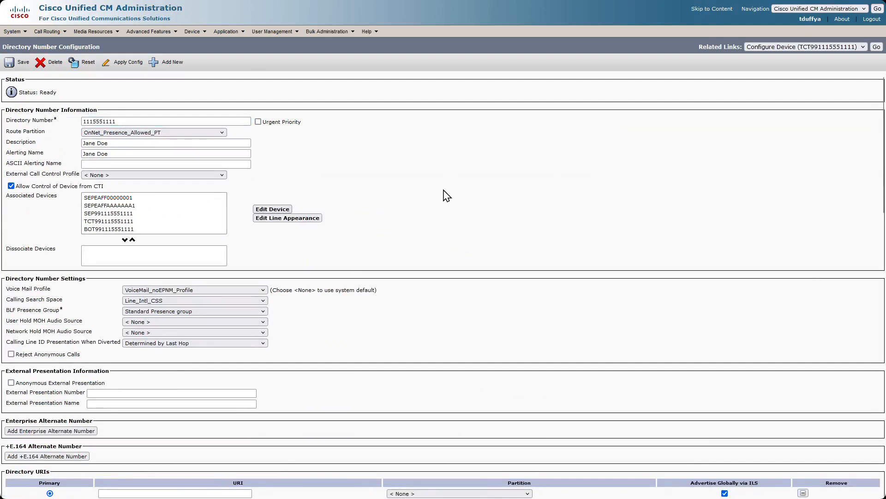
scroll(446, 195, down, 12)
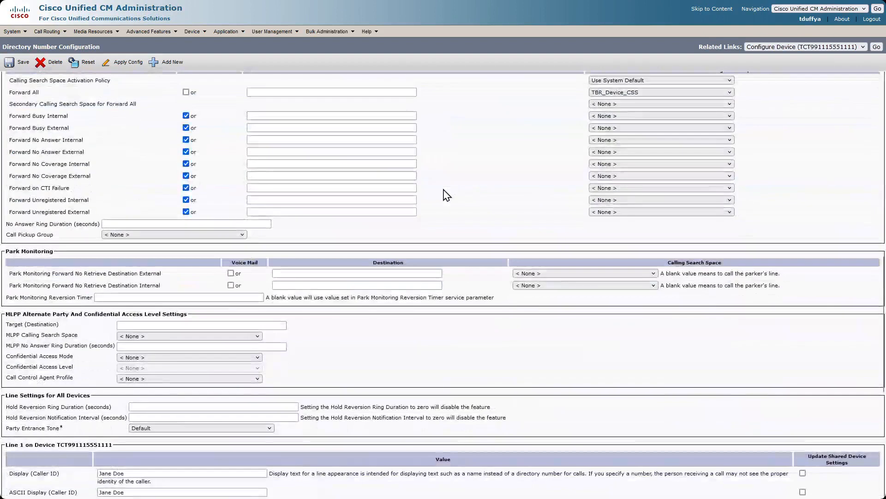
scroll(446, 195, down, 6)
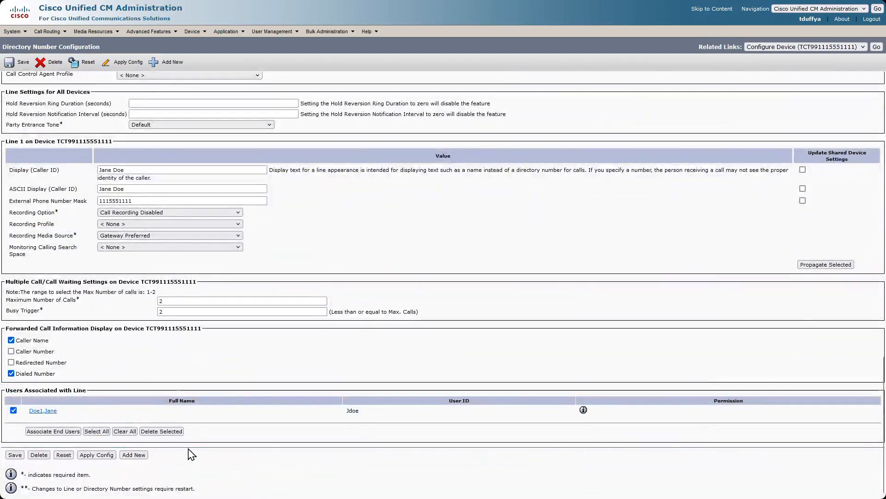
scroll(484, 261, up, 3)
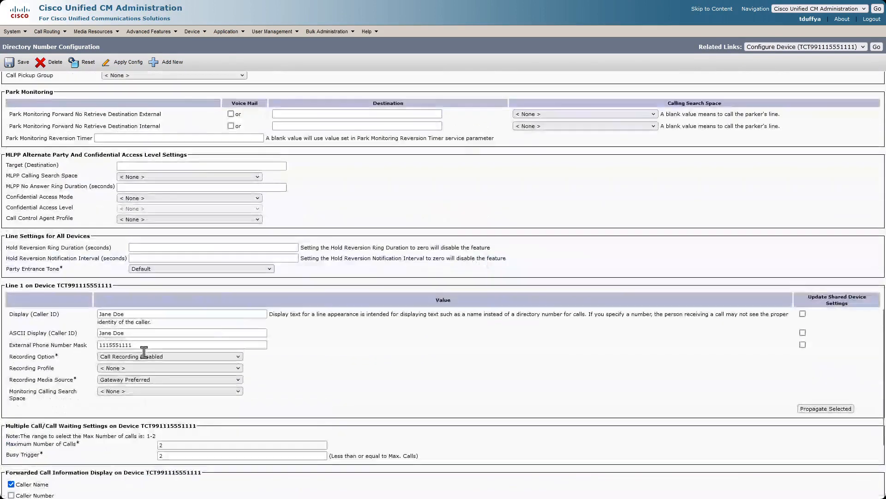
click(130, 345)
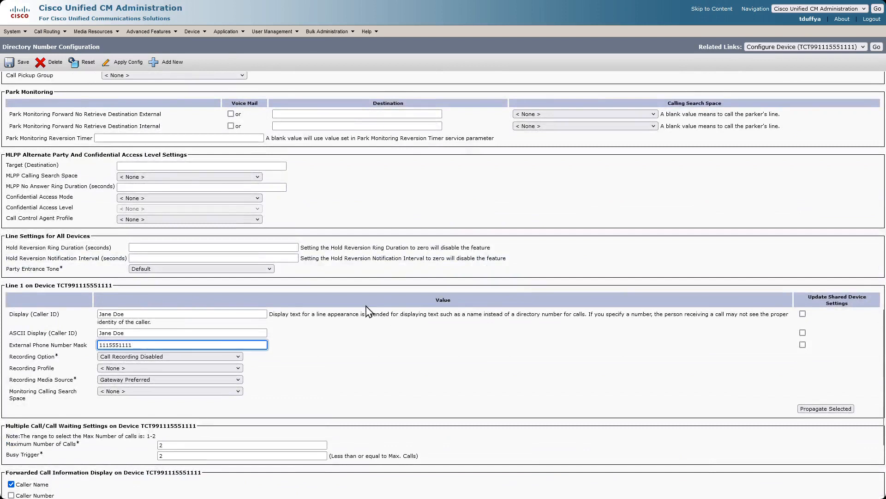
scroll(366, 307, up, 3)
scroll(367, 310, down, 5)
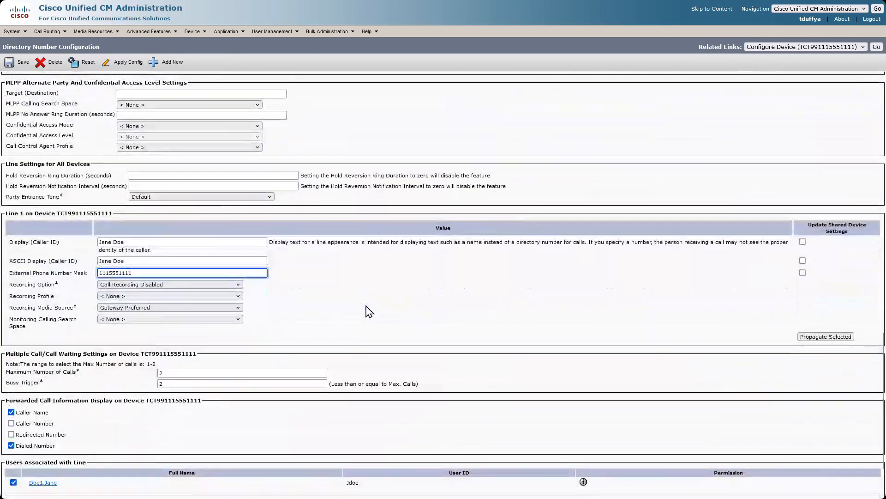
scroll(367, 310, up, 15)
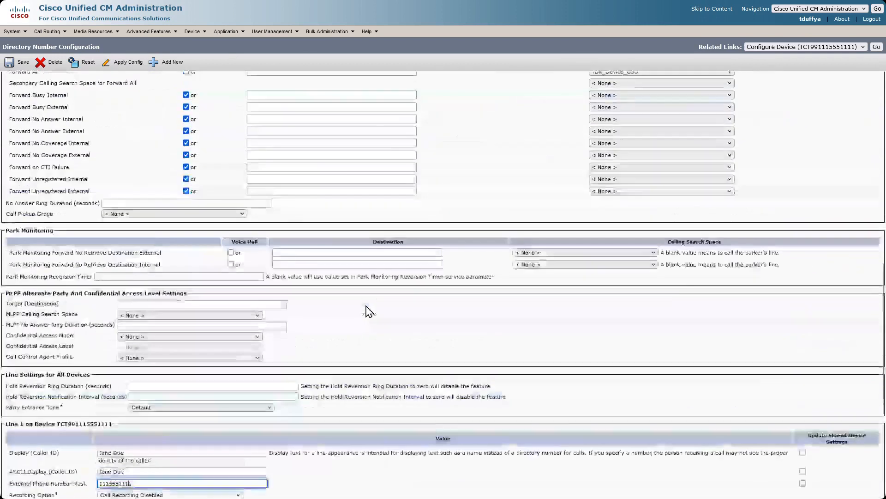
scroll(370, 310, up, 3)
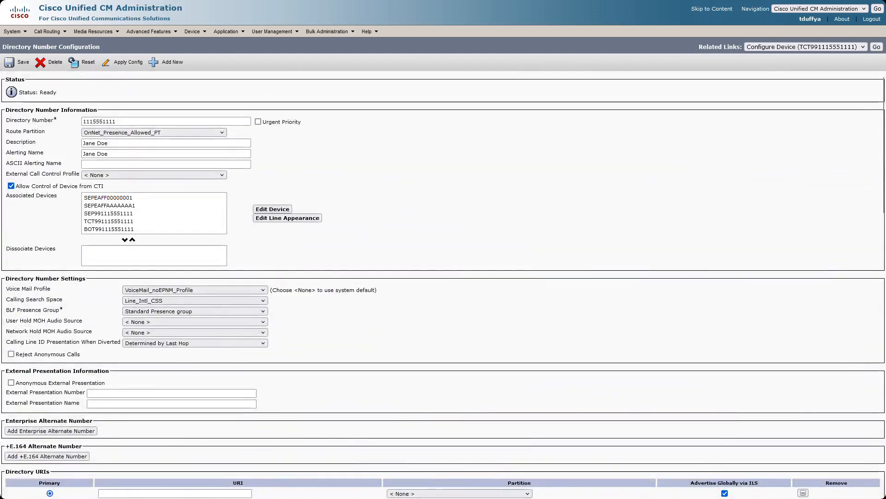
Switch back to the CUCM Tech form, rerun the "tbr" Device Pool phone search, and filter the list by 7942
key(alt+Tab)
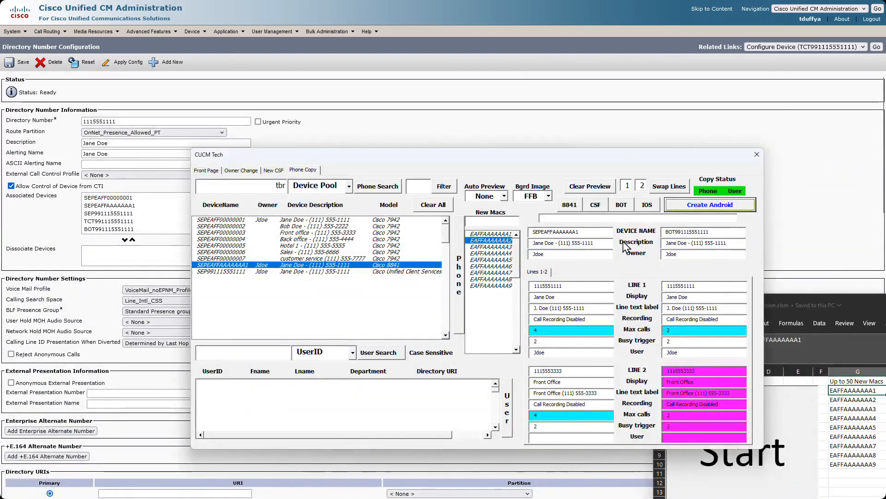
drag(566, 158, 590, 146)
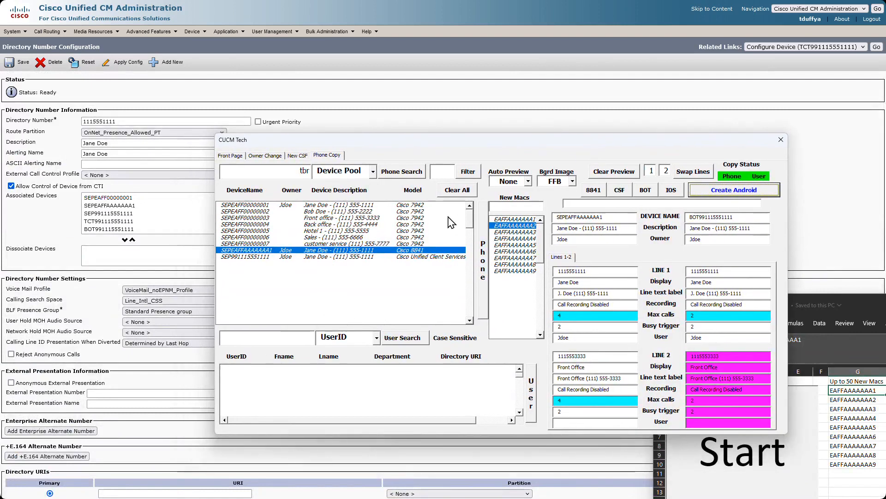
click(395, 176)
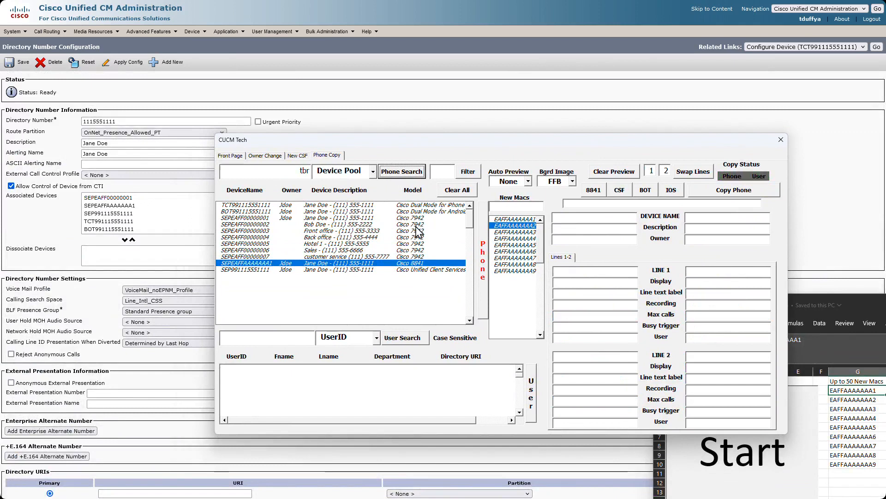
click(431, 174)
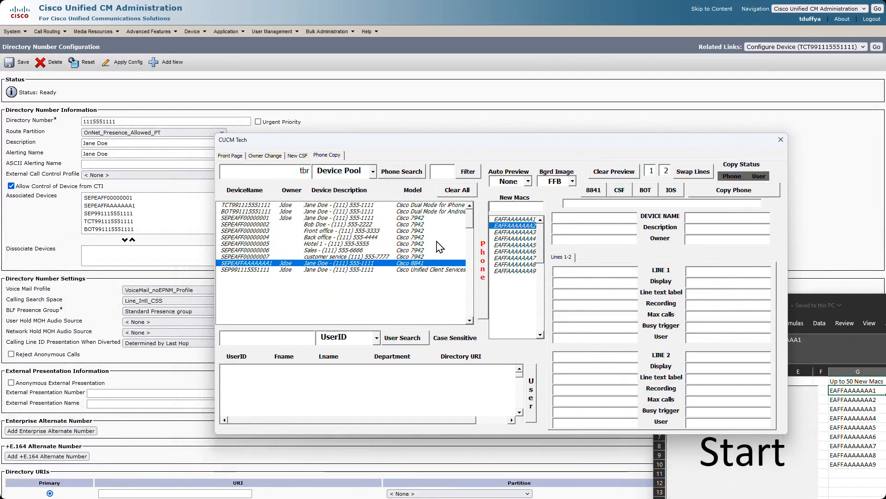
text(7942)
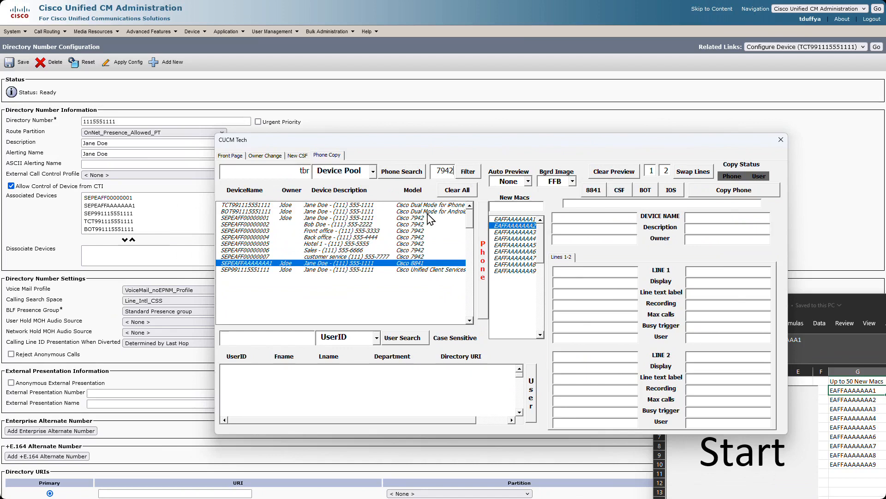
click(467, 173)
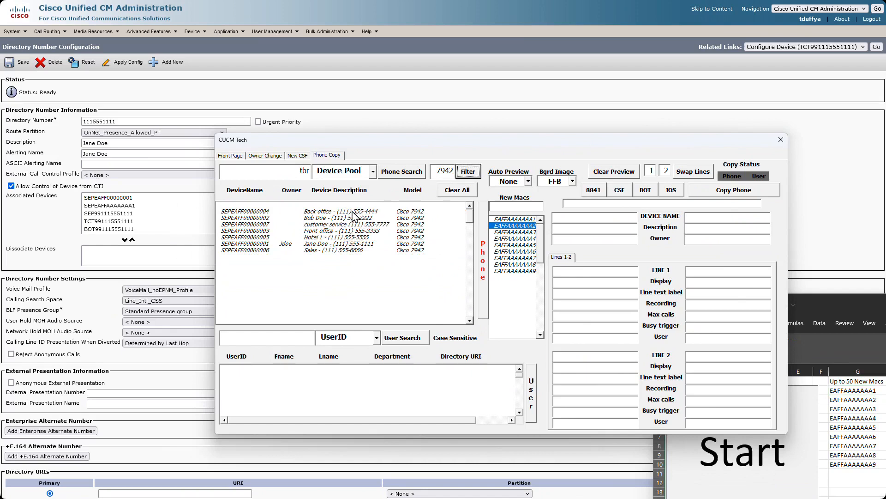
Load the details of the Back office 7942 phone as the copy source
click(346, 244)
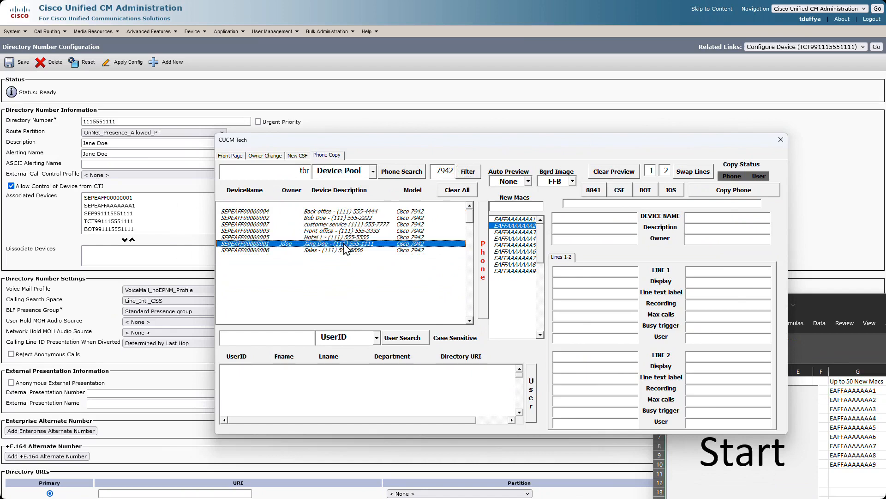
click(350, 212)
drag(410, 145, 401, 131)
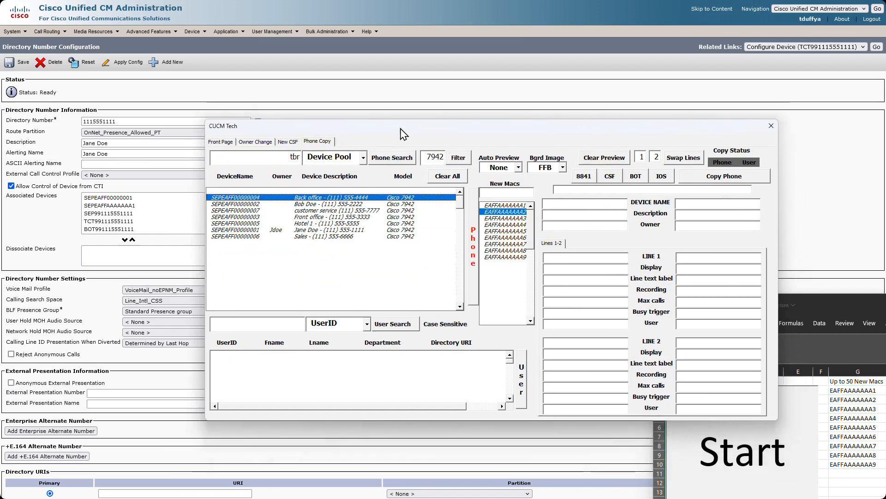
click(476, 256)
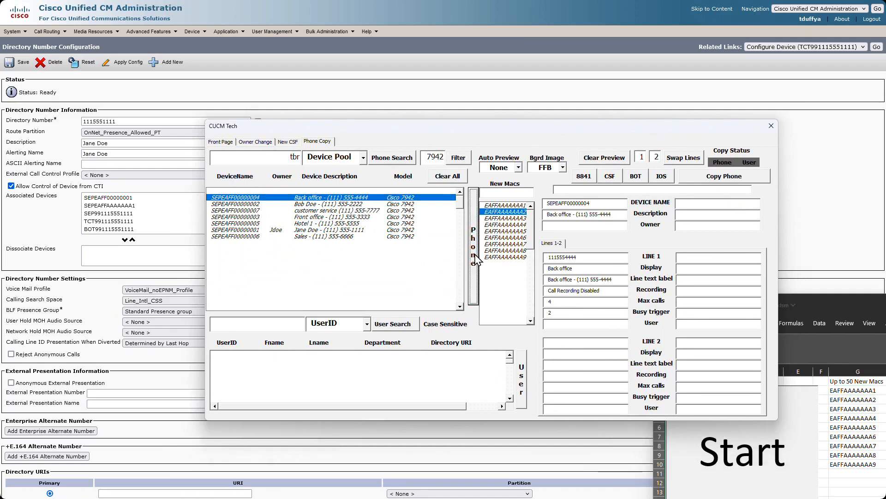
Set Auto Preview to 8841 and reload the Back office phone with its 8841 copy preview
click(518, 168)
click(507, 186)
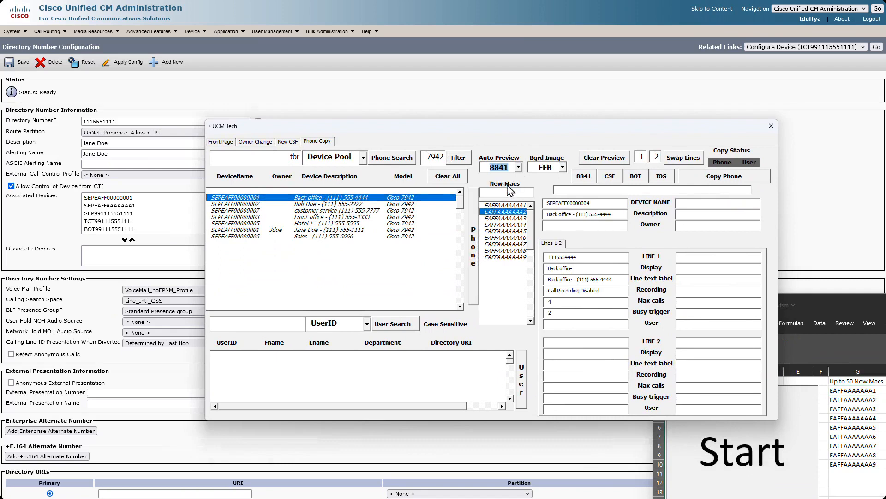
click(508, 168)
click(382, 204)
click(384, 197)
click(474, 247)
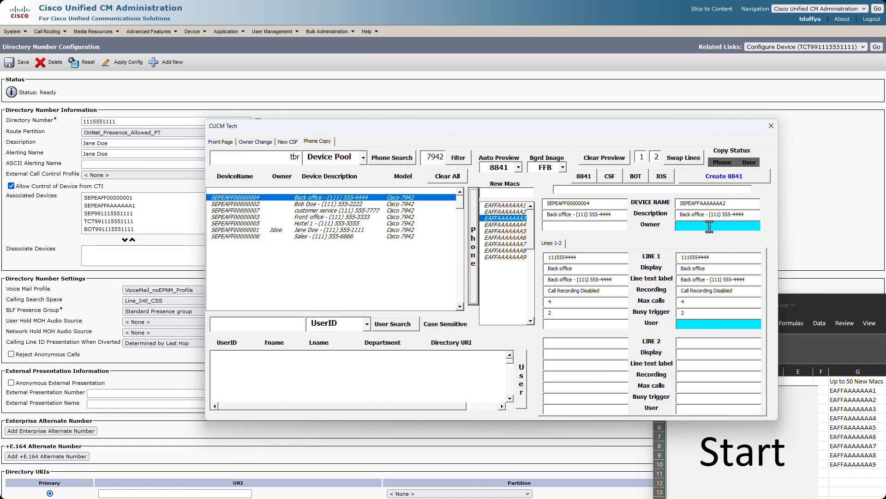
Create the 8841 copy of the Back office phone with the owner and line user left blank
click(714, 324)
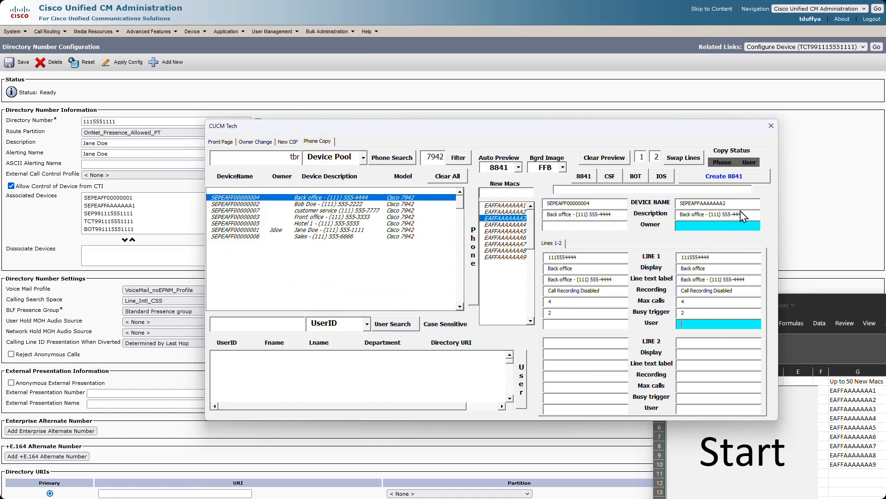
click(722, 179)
Load the SEPEAFF00000002 phone with its 8841 copy preview and check the highlighted line text label
click(301, 203)
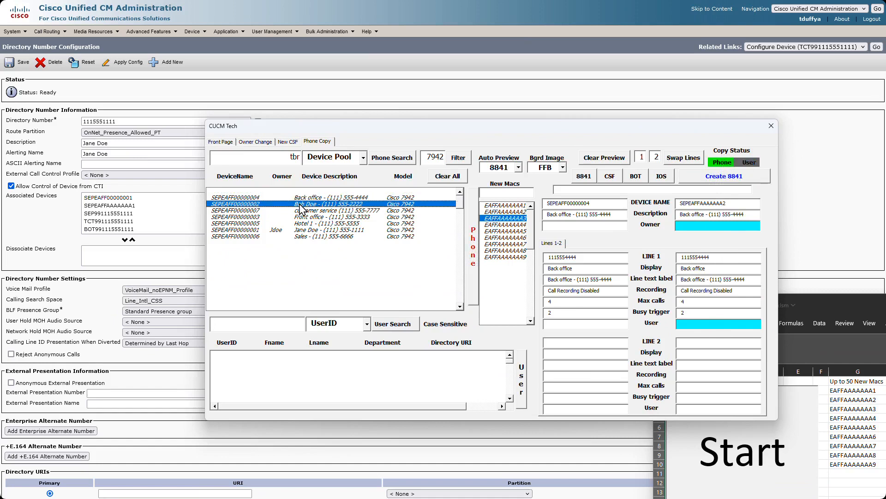
click(474, 251)
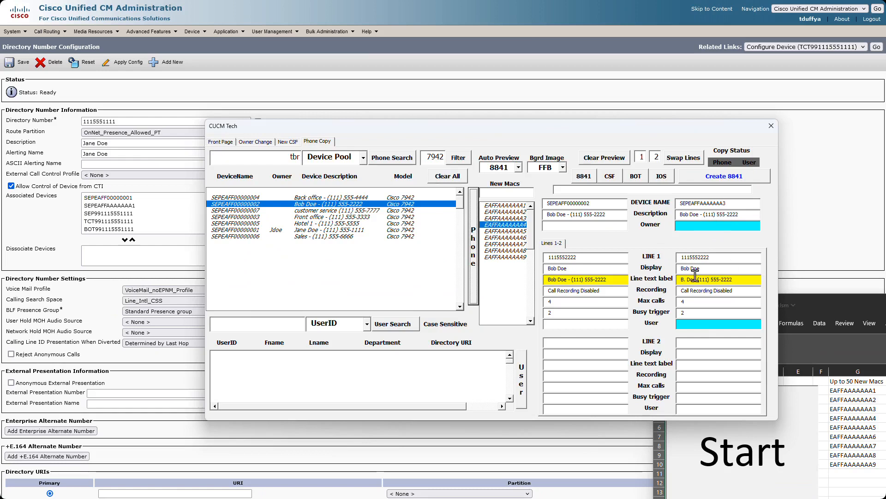
drag(695, 280, 677, 281)
click(728, 279)
drag(732, 280, 677, 280)
click(744, 281)
drag(742, 281, 686, 282)
click(715, 281)
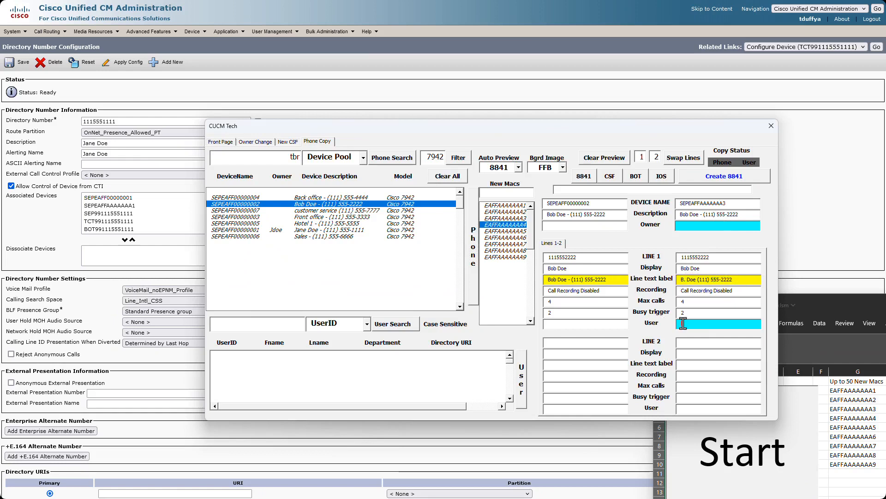
Search the user IDs by the phone holder's last name and assign the matching user as owner and line 1 user
drag(621, 126, 640, 119)
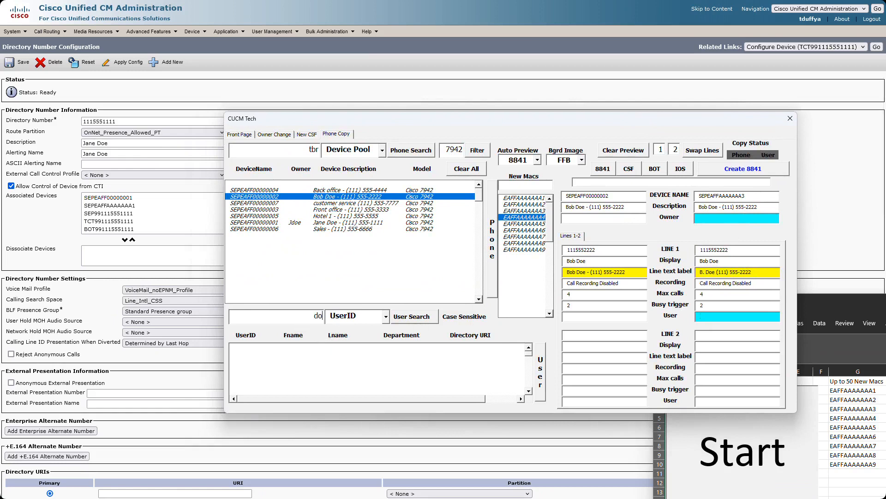
click(411, 318)
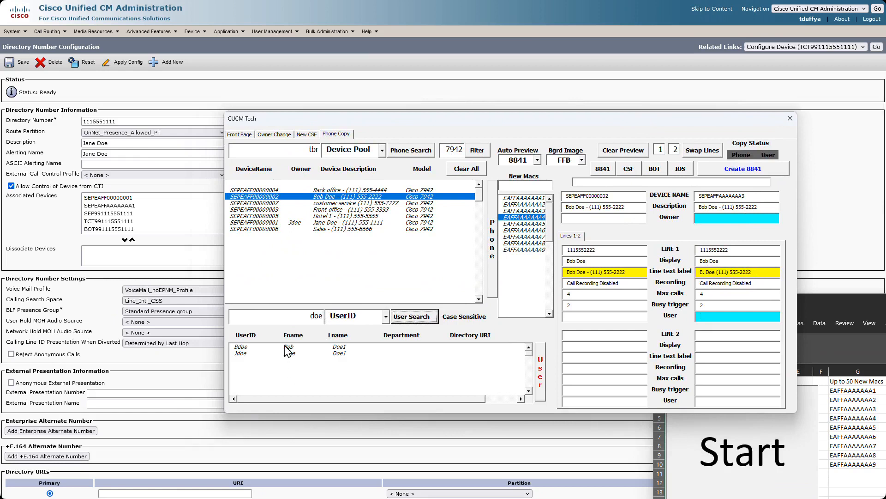
click(287, 347)
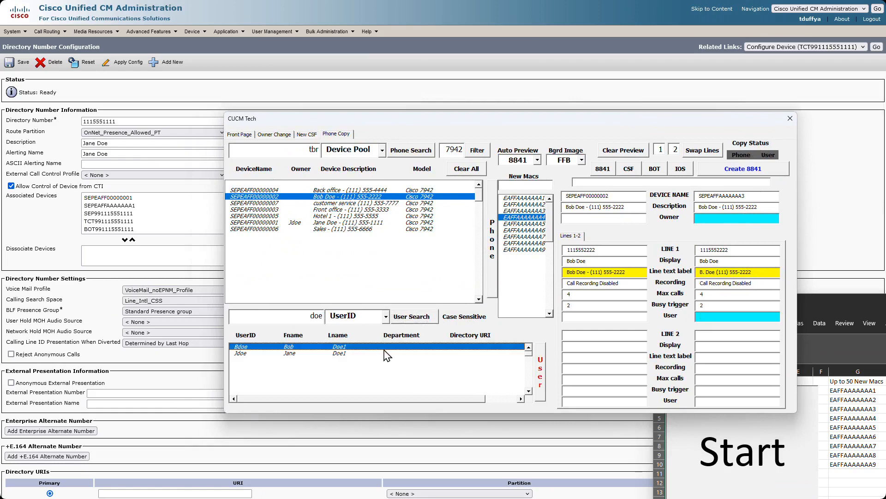
click(541, 374)
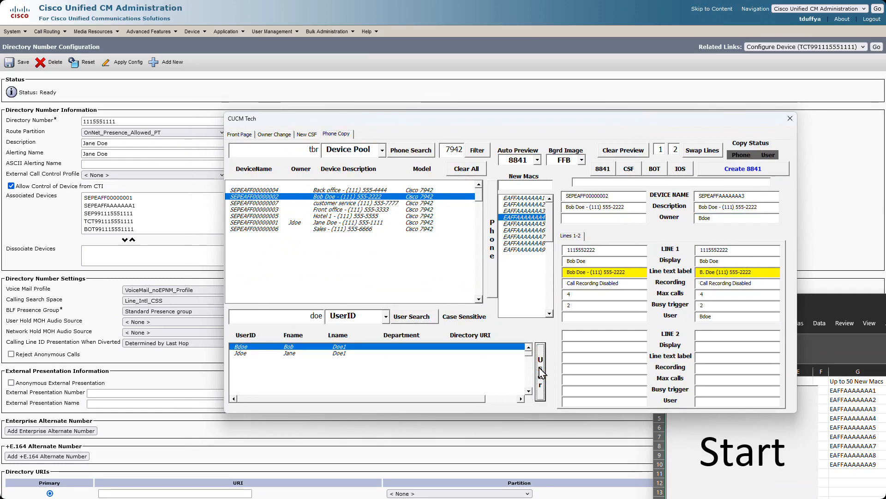
Check the assigned owner and line 1 user, and create the 8841 copy SEPEAFFAAAAAAA3
click(720, 218)
click(726, 318)
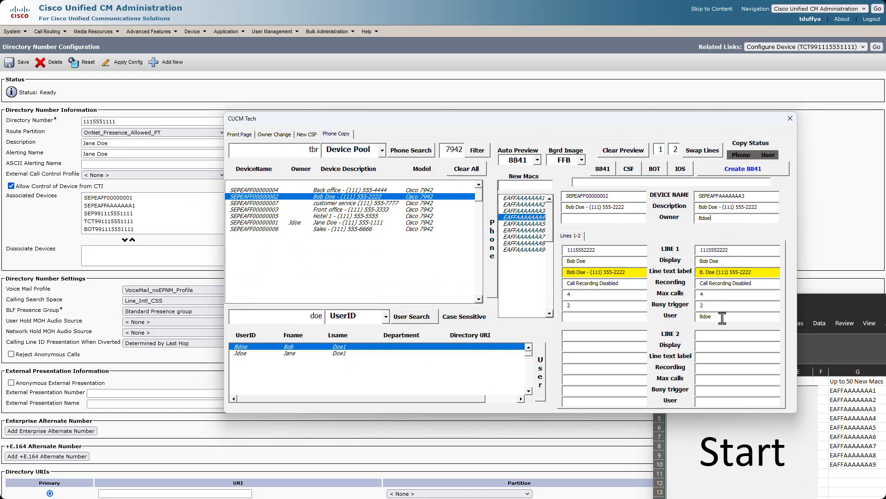
click(757, 172)
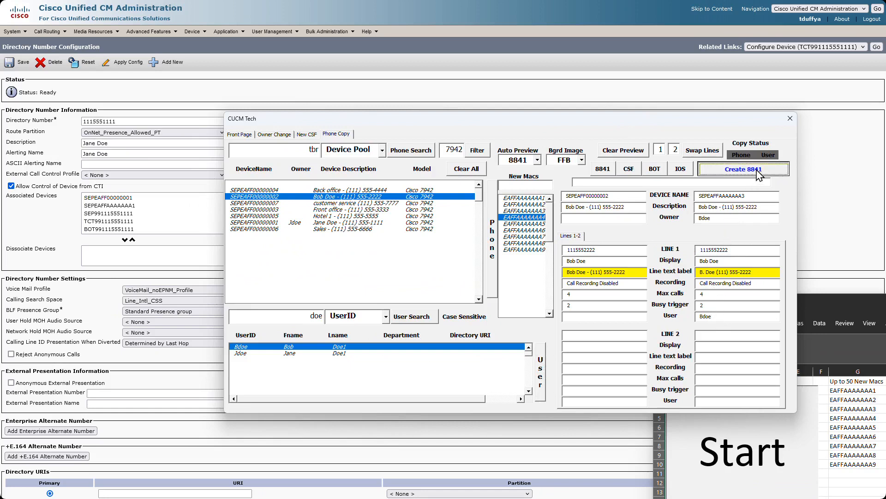
Load the customer service phone and capitalise "Customer" in the new 8841's description, line 1 display and line text label
click(383, 203)
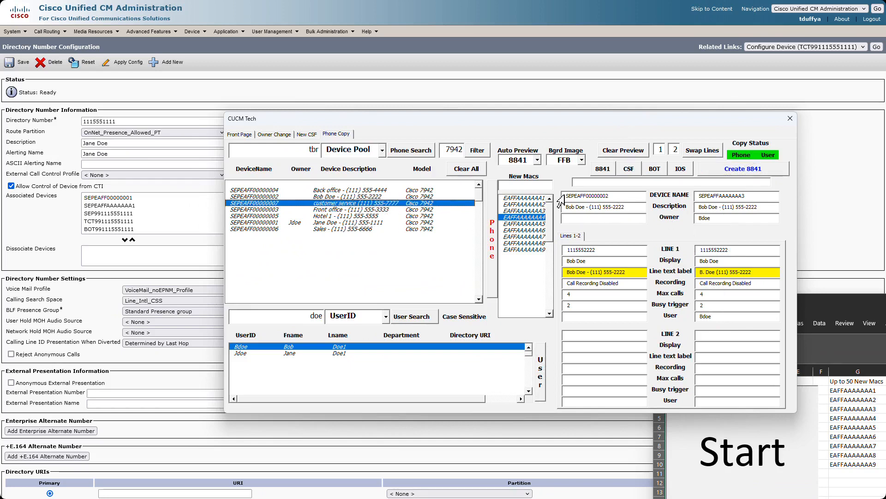
click(492, 234)
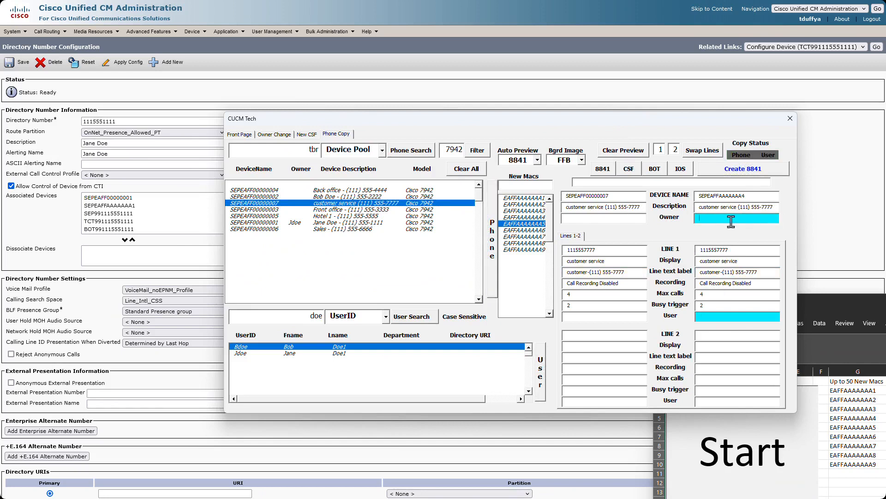
click(703, 210)
key(BackSpace)
text(C)
click(703, 261)
key(BackSpace)
text(C)
click(703, 272)
key(BackSpace)
text(C)
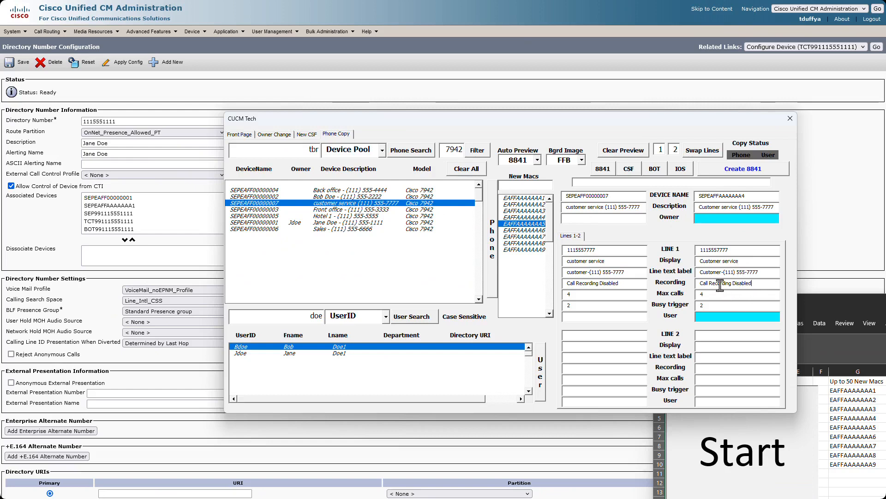
Check the line 1 recording setting and create the 8841 copy of the customer service phone
drag(753, 283, 696, 287)
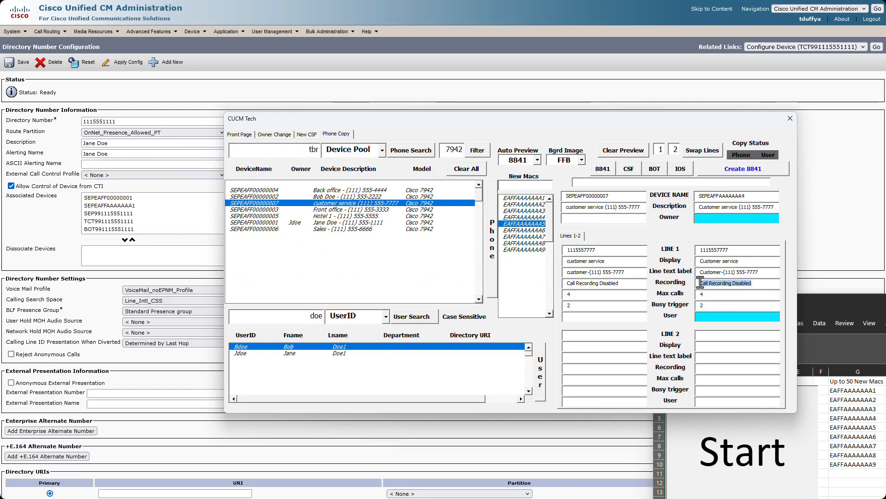
click(757, 284)
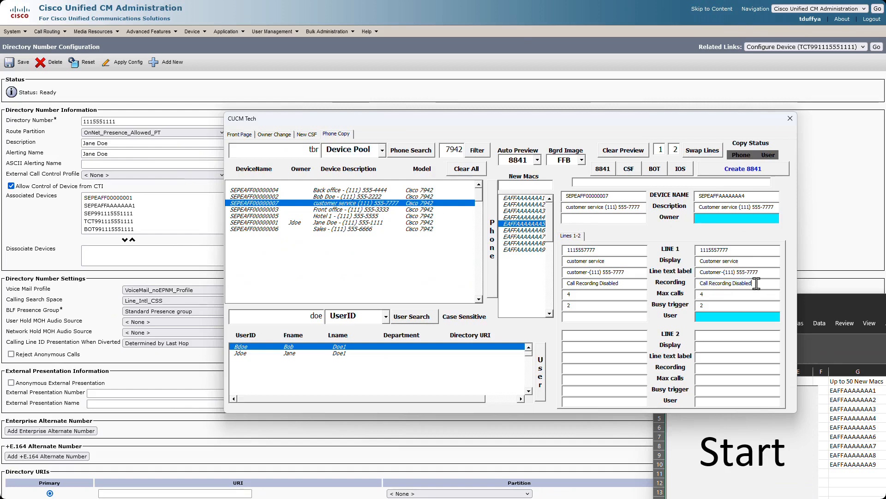
click(751, 169)
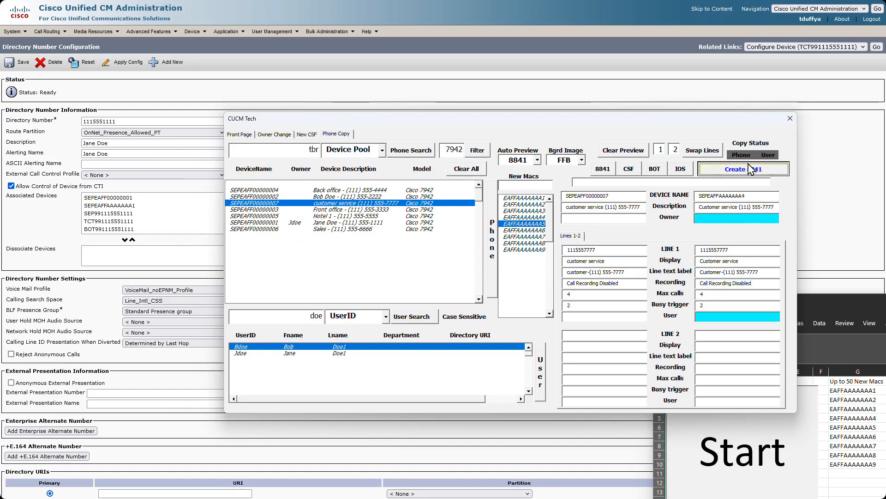
Load the Front office 7942 phone and create its 8841 copy, SEPEAFFAAAAAAA5
click(374, 209)
click(494, 239)
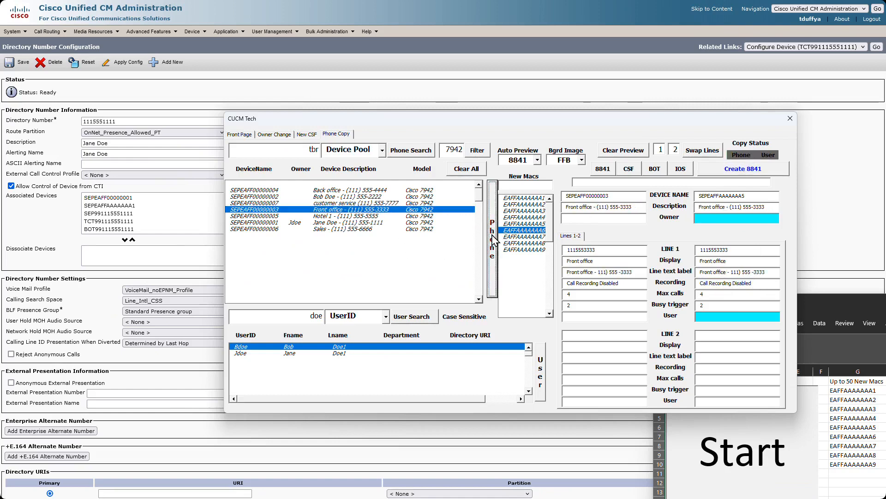
click(758, 171)
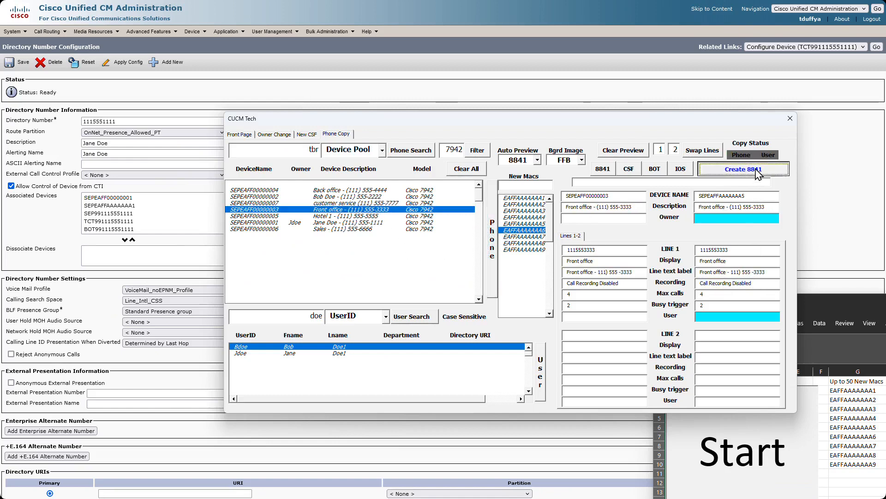
Load the Hotel 1 7942 phone and create its 8841 copy, SEPEAFFAAAAAAA6
click(332, 215)
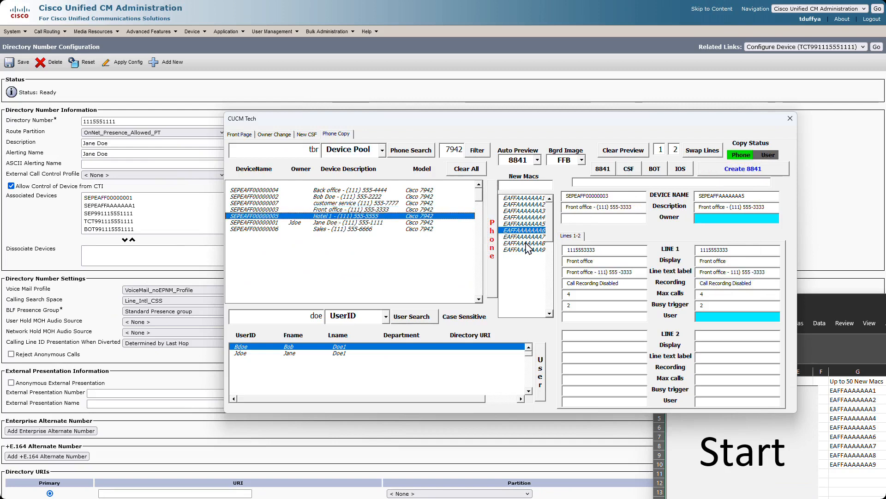
click(493, 248)
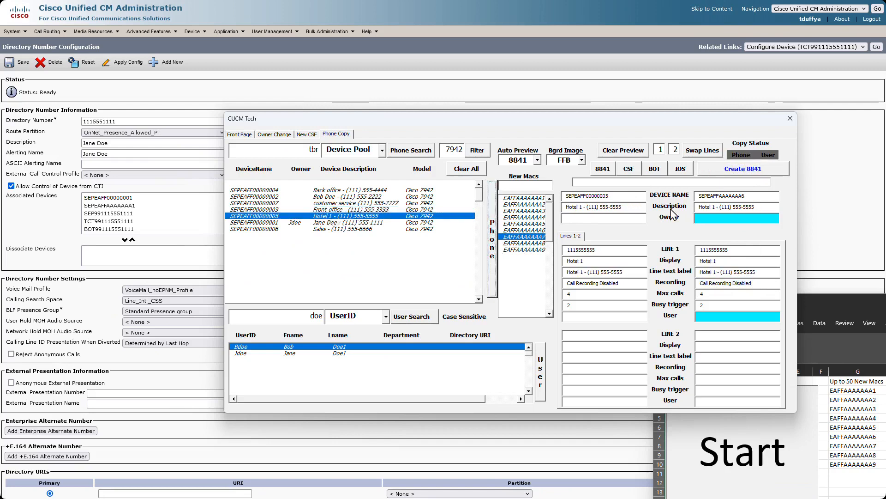
click(729, 171)
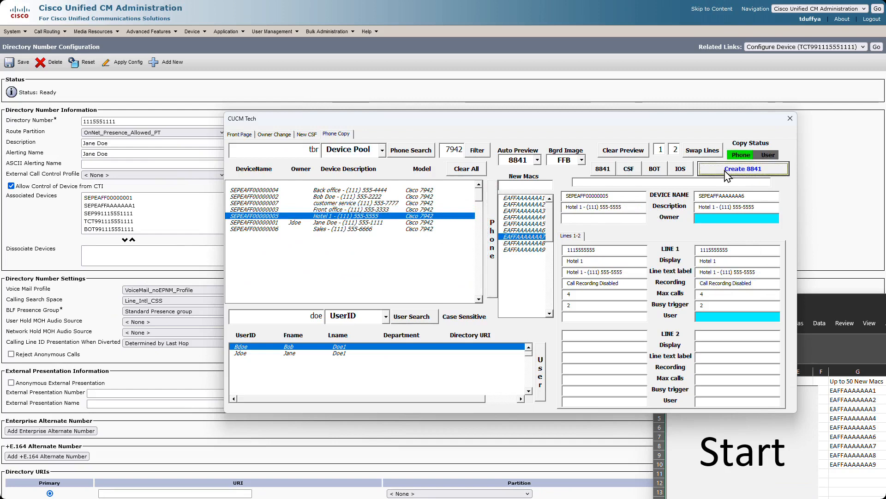
Load the two-line Sales 7942 phone and create its 8841 copy, SEPEAFFAAAAAAA7
click(357, 229)
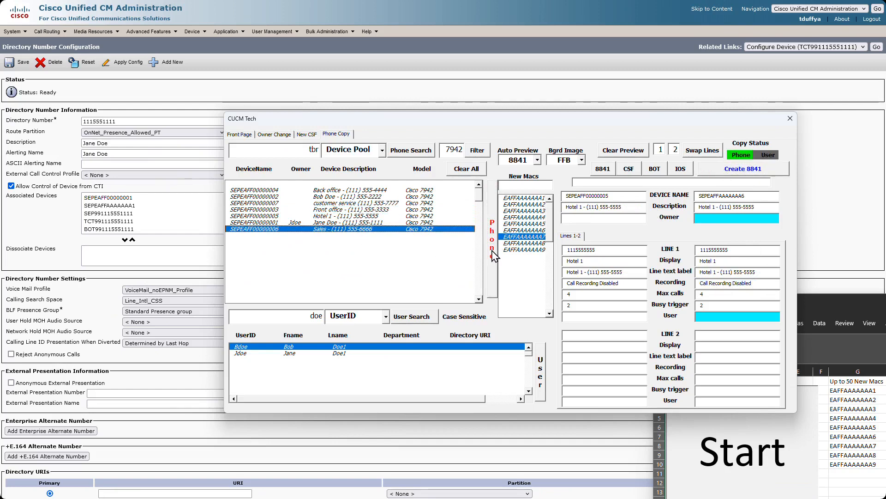
click(492, 252)
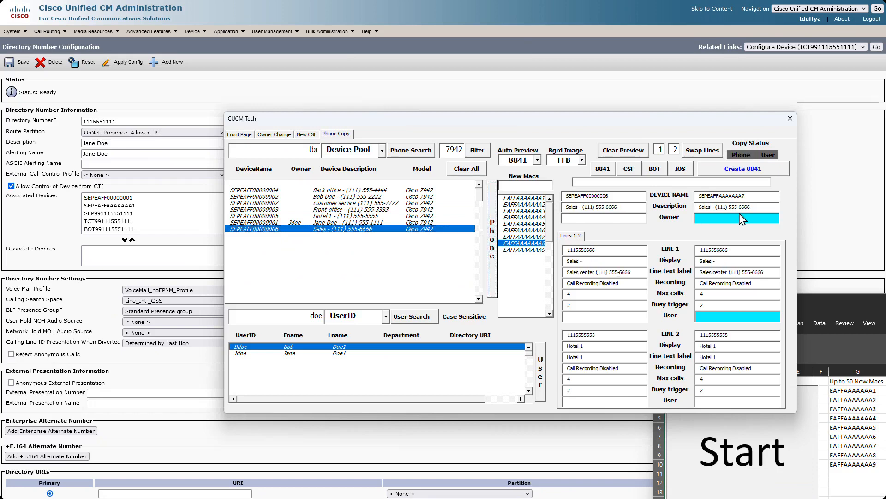
click(746, 170)
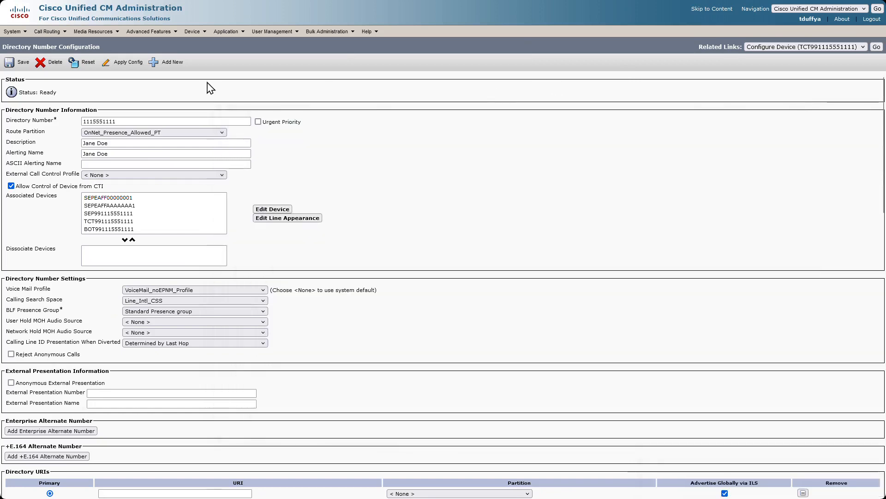
Switch to Cisco Unified CM Administration, list the phones in the "tbr" device pool and examine the newly created 8841 entries
mouse_move(192, 32)
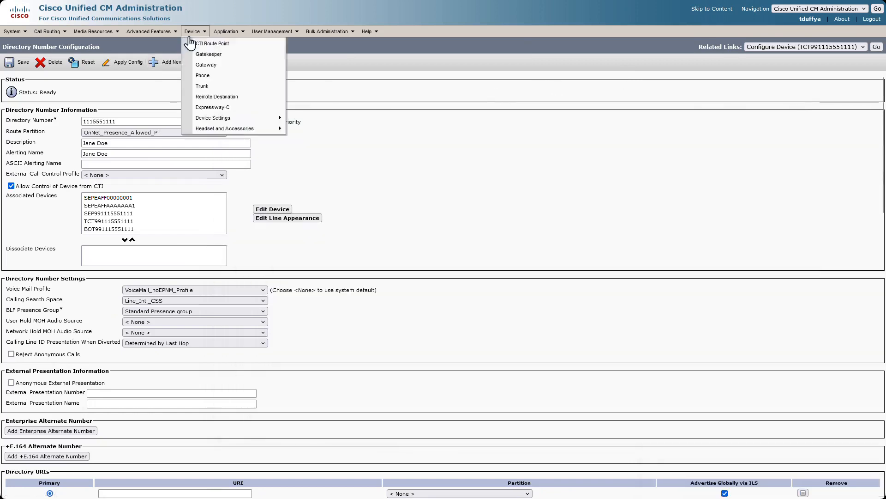
click(217, 74)
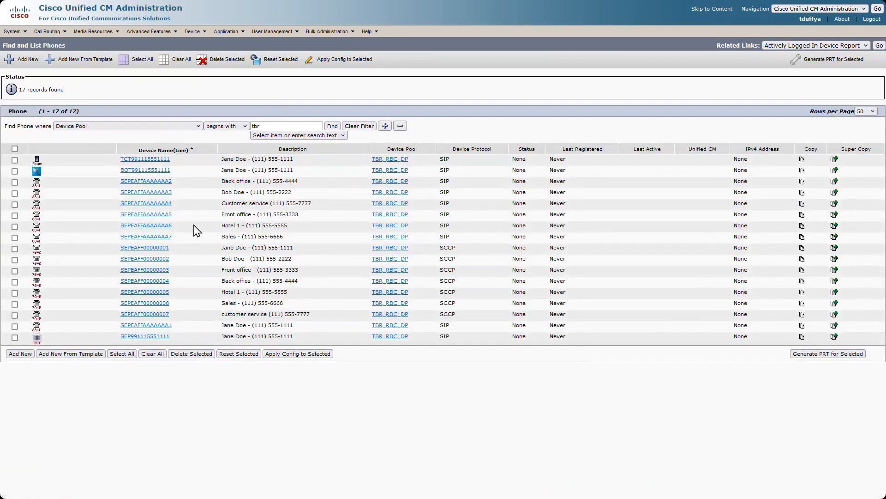
drag(30, 181, 662, 241)
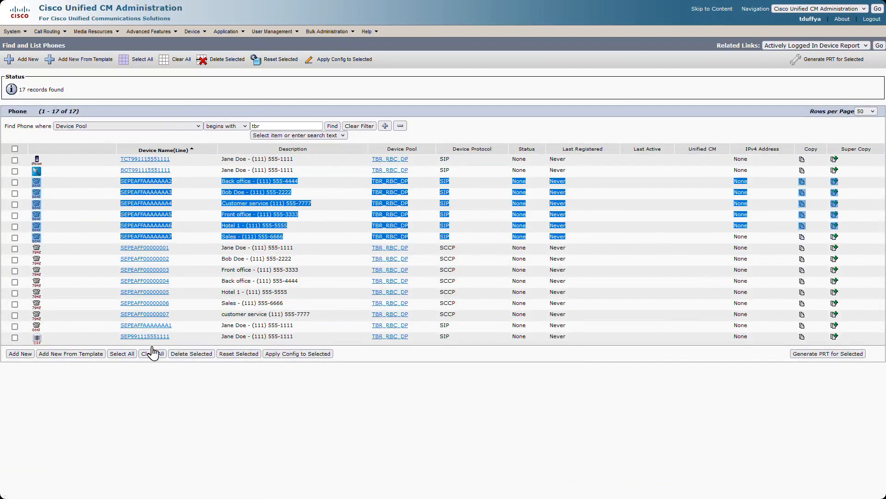
Switch back to the CUCM Tech form and try to create the Sales 8841 again with the same device name
key(alt+Tab)
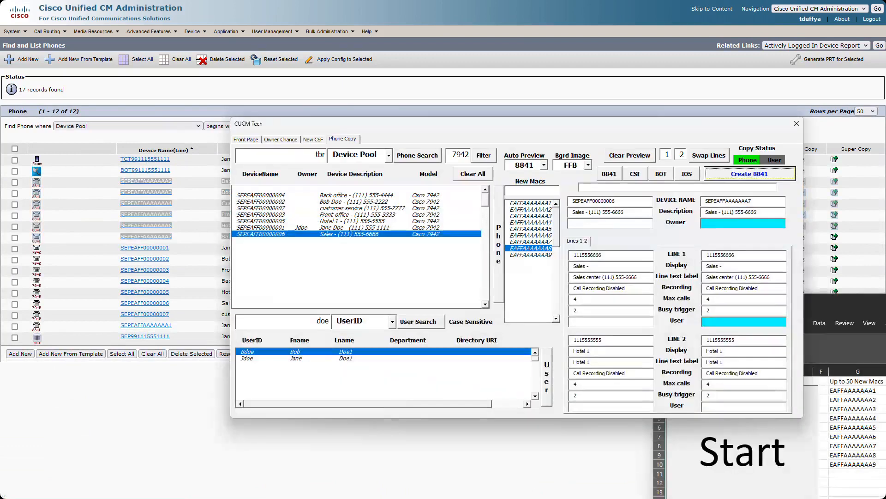
mouse_move(512, 132)
mouse_down()
mouse_move(544, 138)
mouse_move(498, 122)
mouse_up()
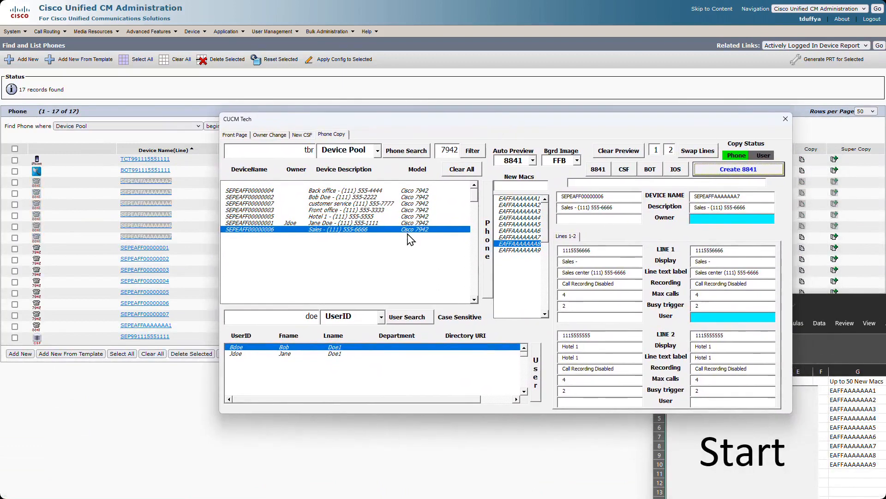
click(741, 170)
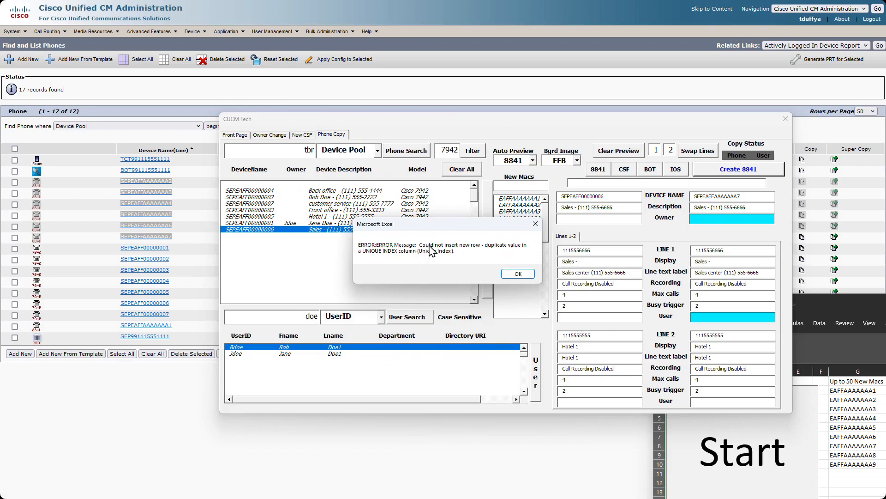
click(519, 274)
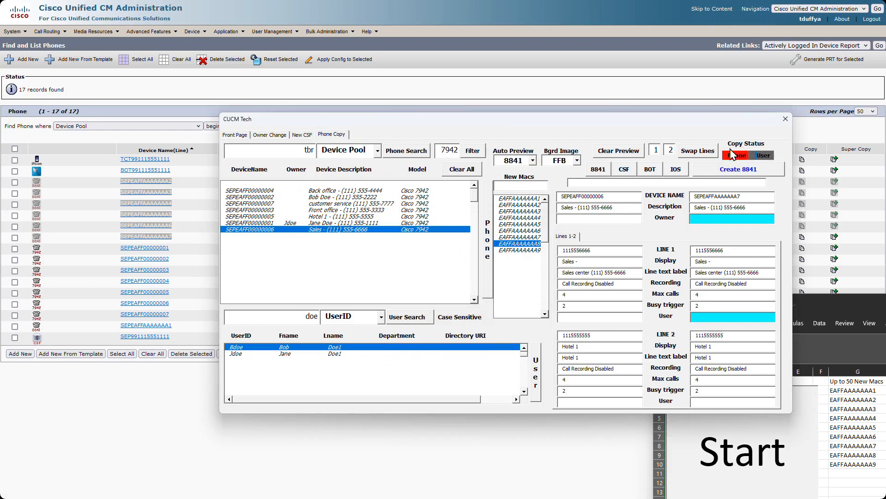
Swap lines 1 and 2 back and forth in the Sales 8841 preview, ending with Hotel 1 as line 1
drag(683, 121, 691, 121)
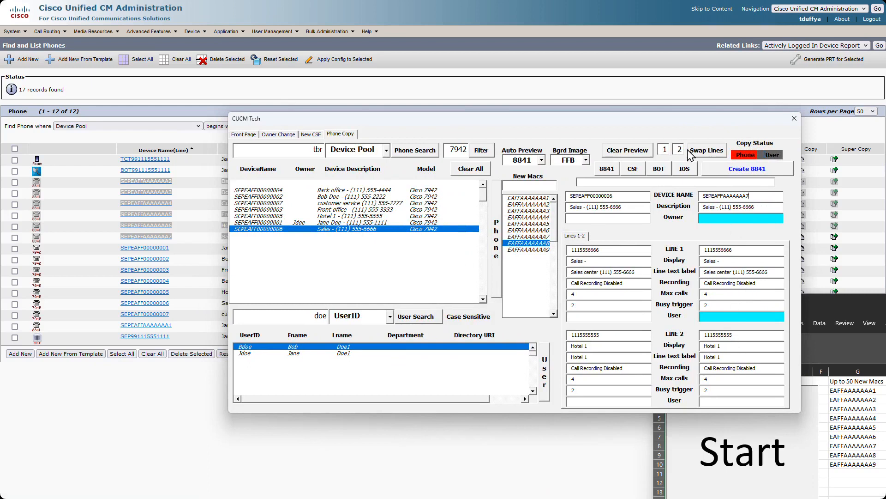
click(706, 152)
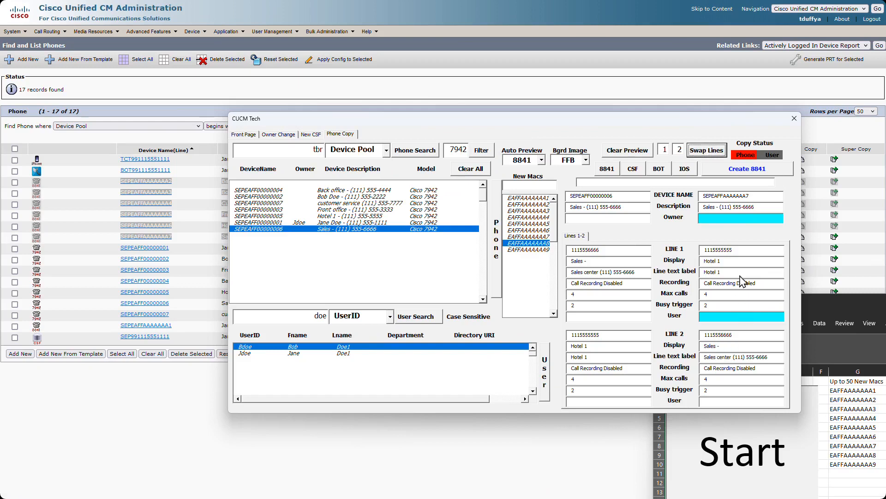
click(705, 152)
click(705, 152)
click(706, 151)
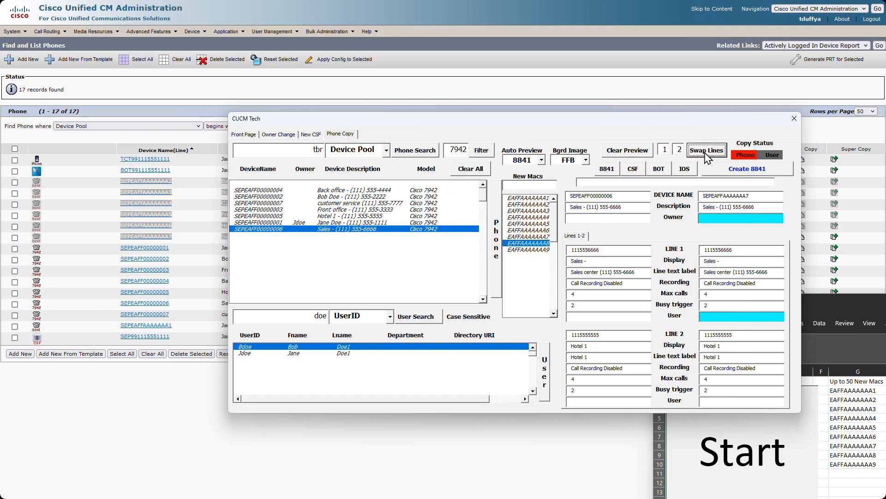
click(706, 152)
click(706, 153)
click(707, 152)
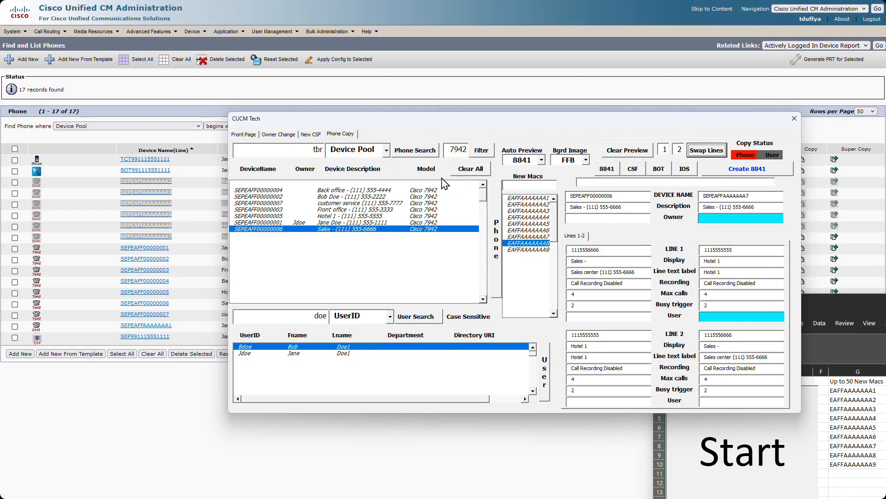
Load the two-line 7942 phone SEPEAFF00000001 into the copy preview and preview it as a CSF device
click(381, 223)
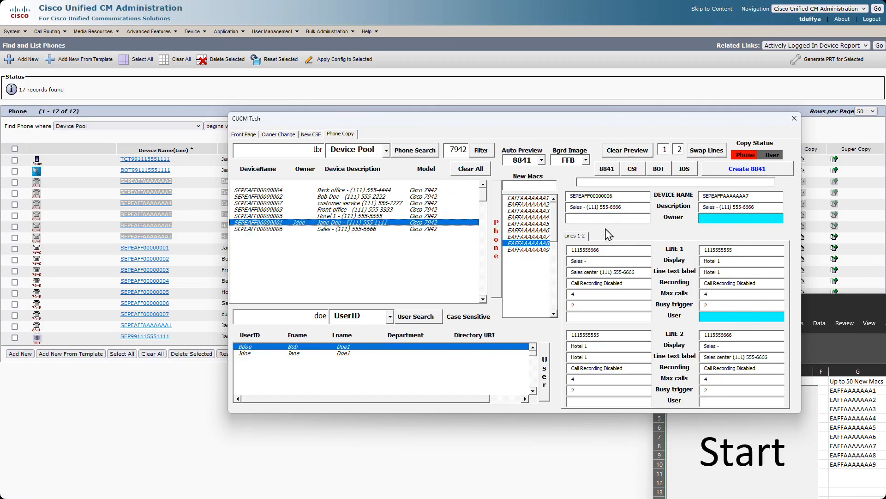
click(498, 245)
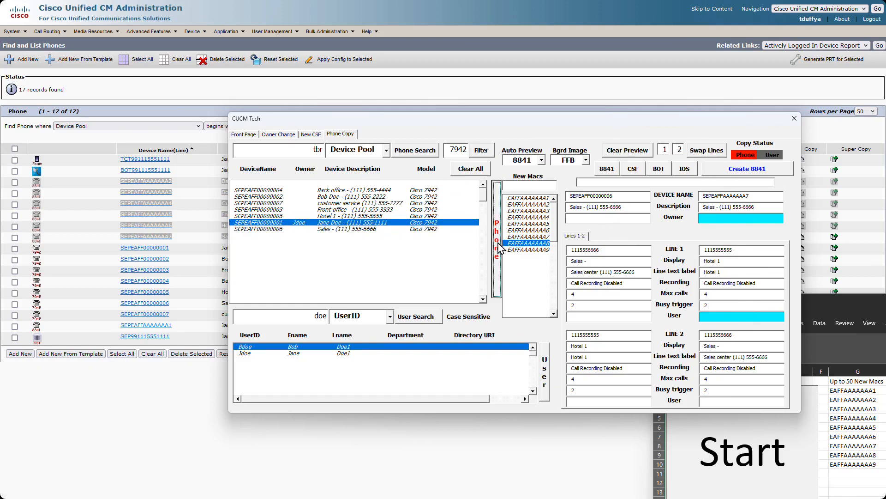
click(634, 169)
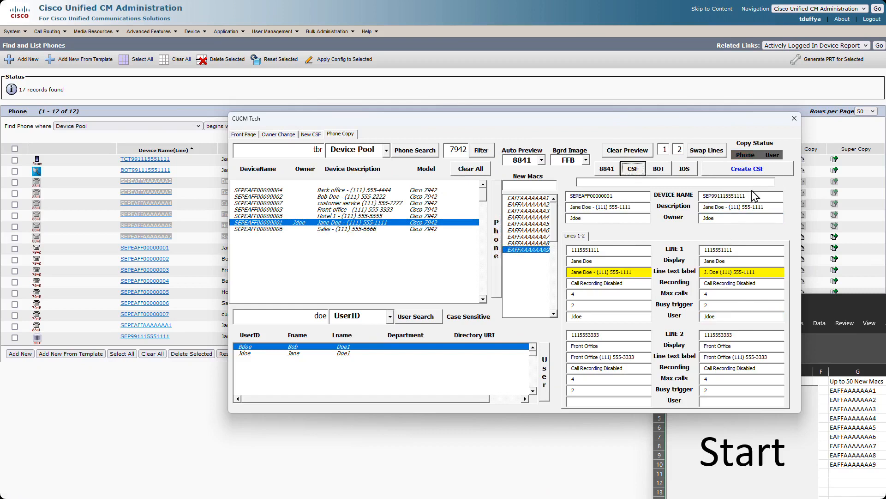
drag(718, 197, 700, 196)
drag(733, 250, 690, 249)
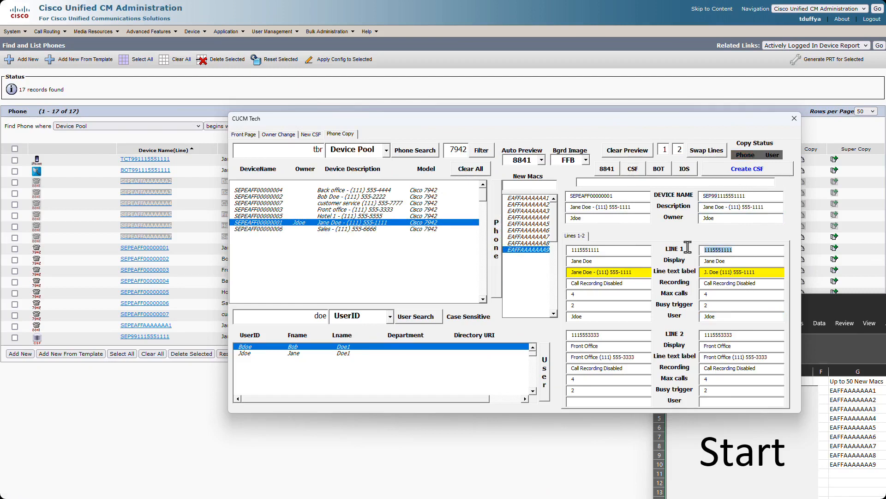
Swap lines 1 and 2 in the CSF preview so Front Office is line 1, and create the CSF device
click(706, 151)
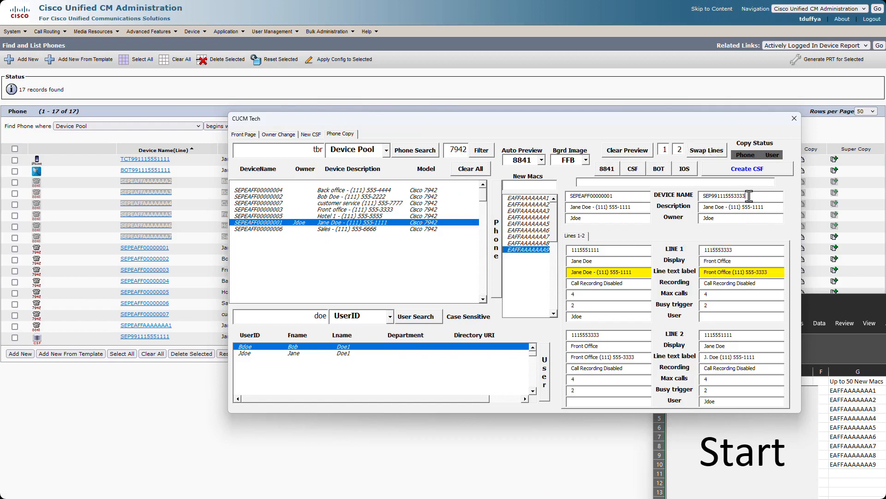
drag(745, 252, 707, 251)
drag(754, 196, 696, 200)
click(748, 170)
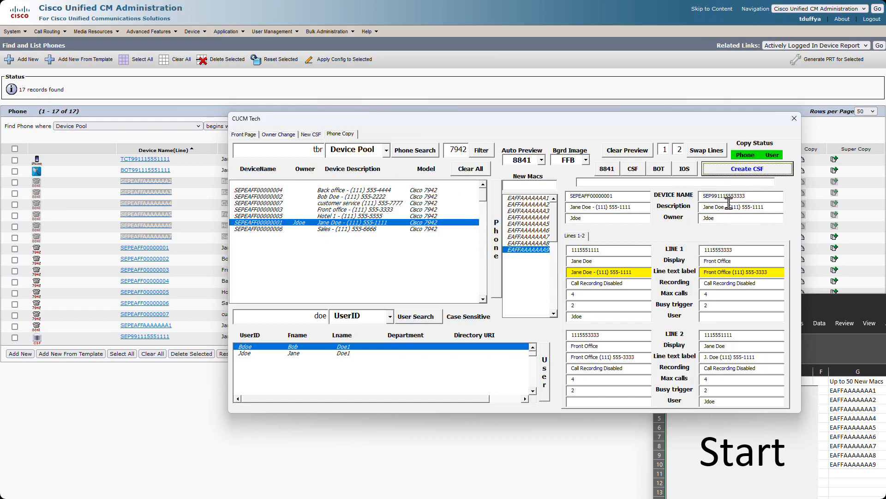
drag(748, 195, 672, 195)
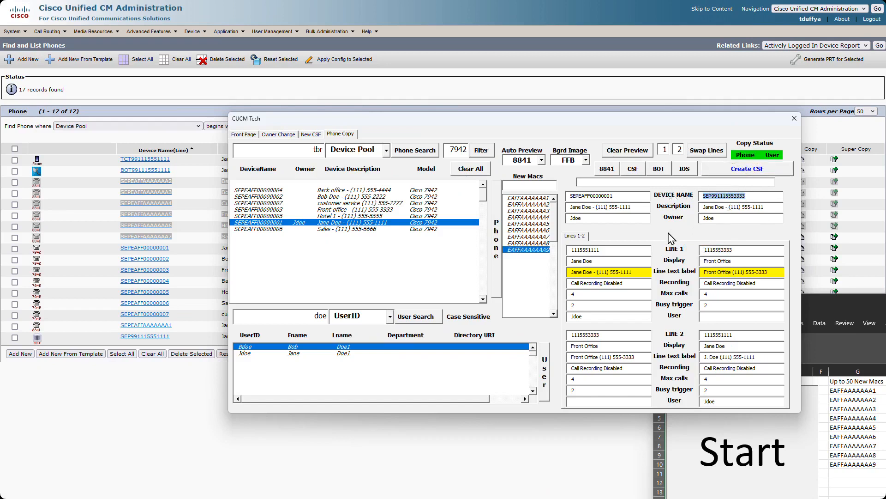
Try to swap line 1 with line 6 in the CSF preview
click(679, 150)
click(680, 149)
click(700, 152)
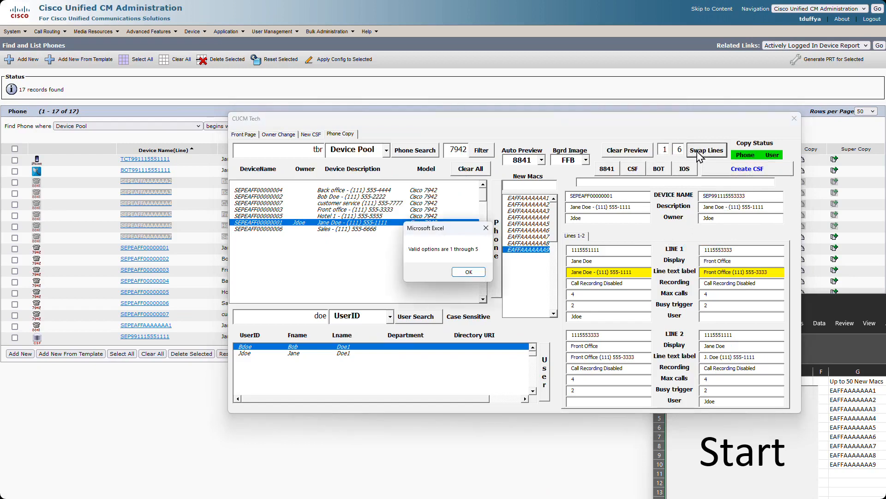
click(462, 276)
Try to swap line 7 with line 5 in the CSF preview
click(678, 148)
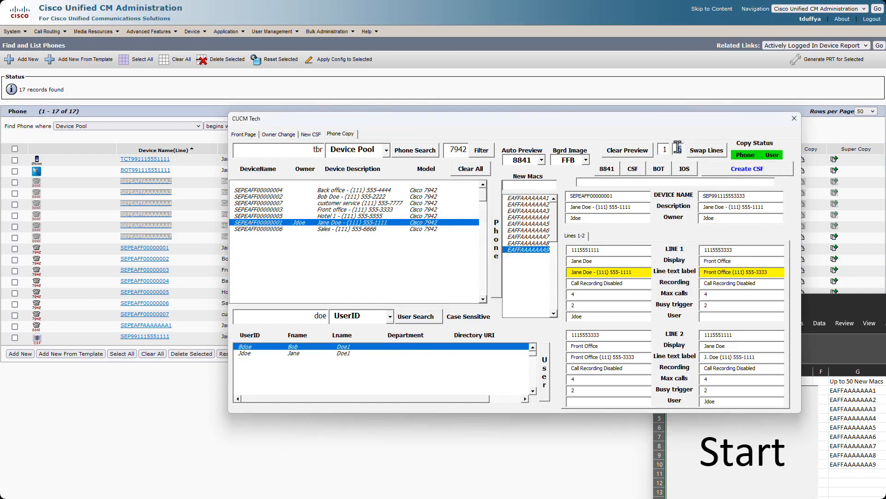
text(5)
drag(668, 148, 653, 146)
text(7)
click(706, 150)
click(469, 272)
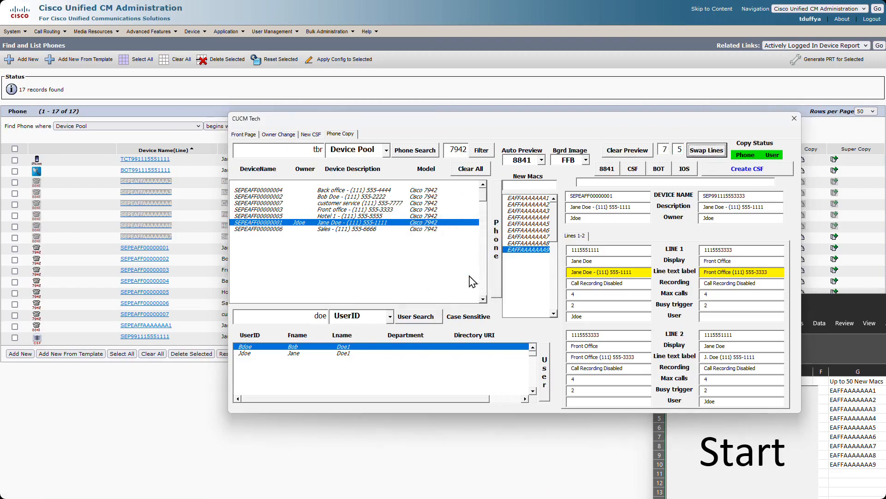
Set the lines to swap to 1 and 2 and swap them, moving Front Office back to line 2 in the CSF preview
double_click(664, 149)
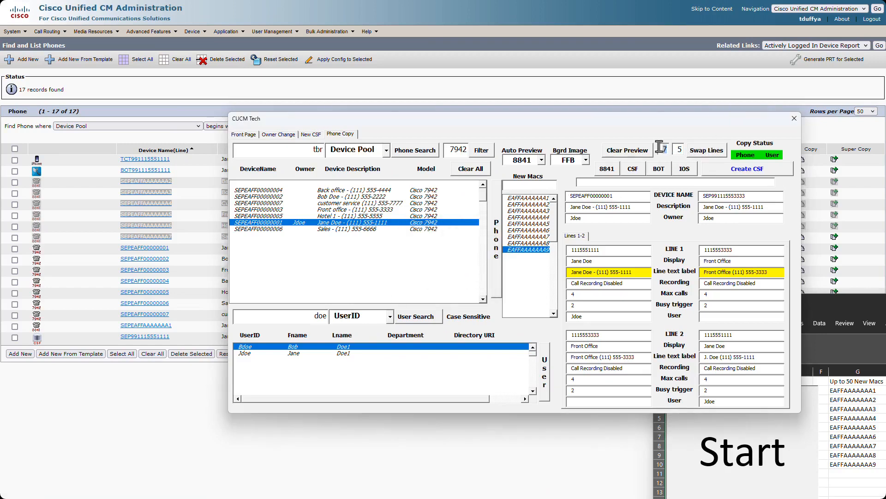
text(1)
key(Tab)
text(2)
click(693, 151)
drag(638, 129, 584, 158)
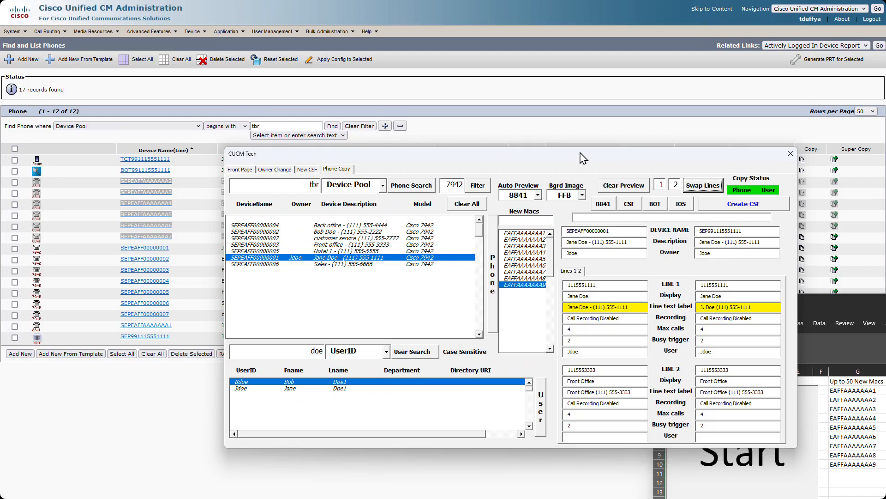
mouse_move(581, 152)
mouse_down()
mouse_move(530, 147)
mouse_move(575, 151)
mouse_up()
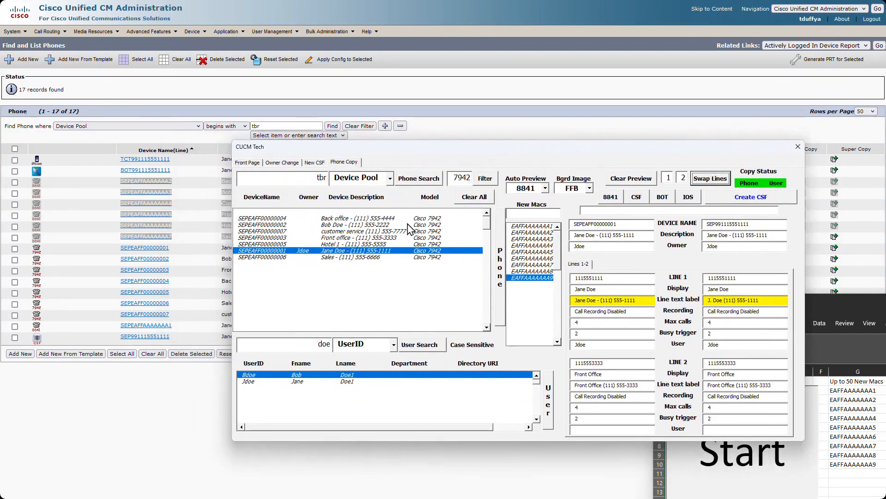
click(424, 218)
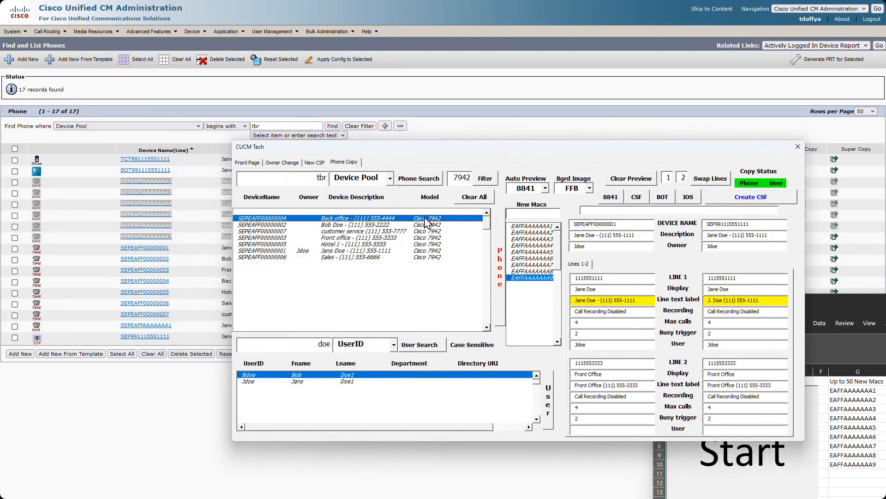
click(429, 257)
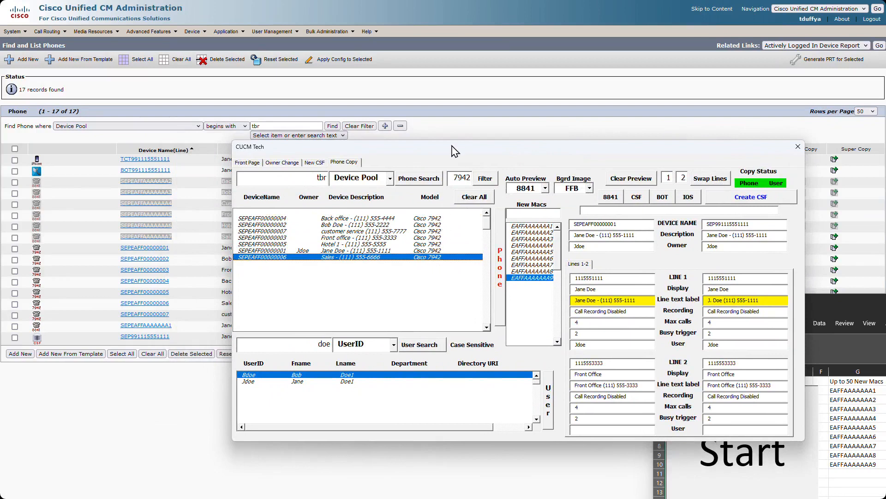
drag(455, 150, 462, 152)
click(364, 386)
click(366, 377)
click(364, 384)
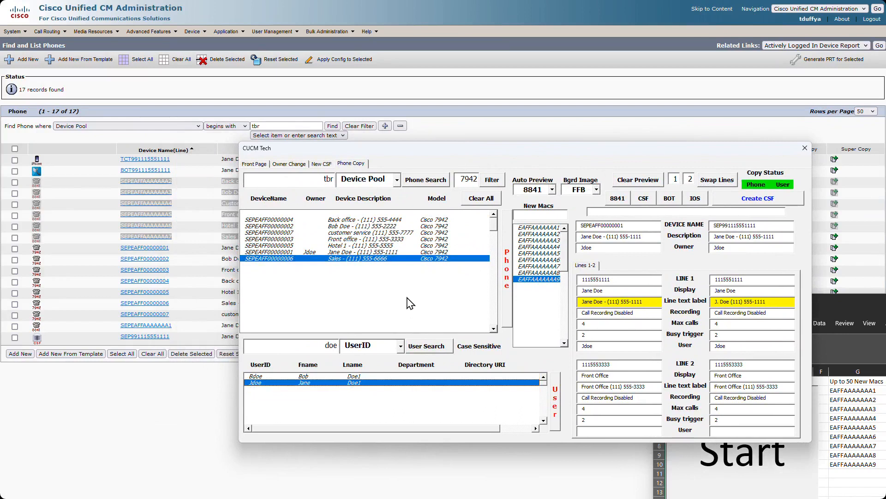
click(371, 377)
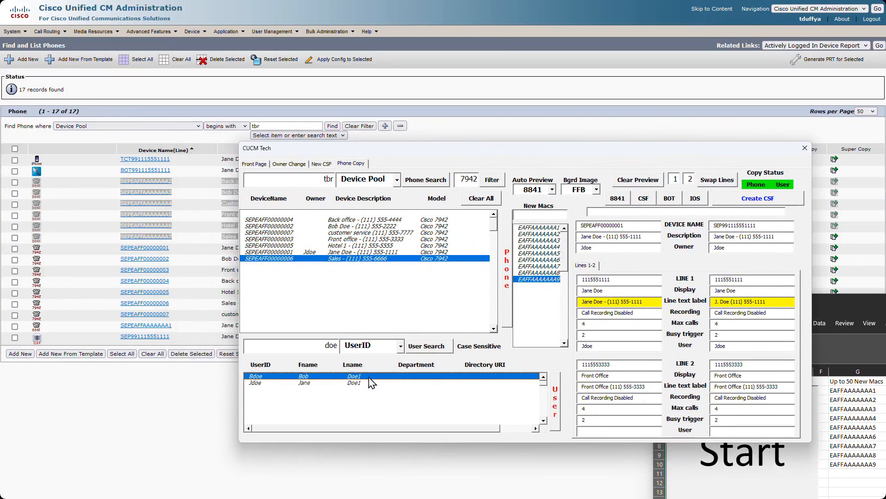
click(321, 252)
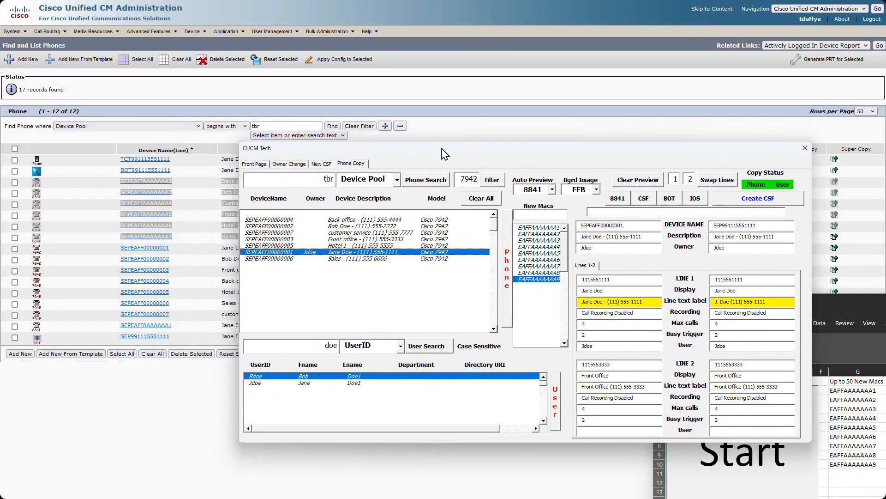
drag(442, 149, 410, 149)
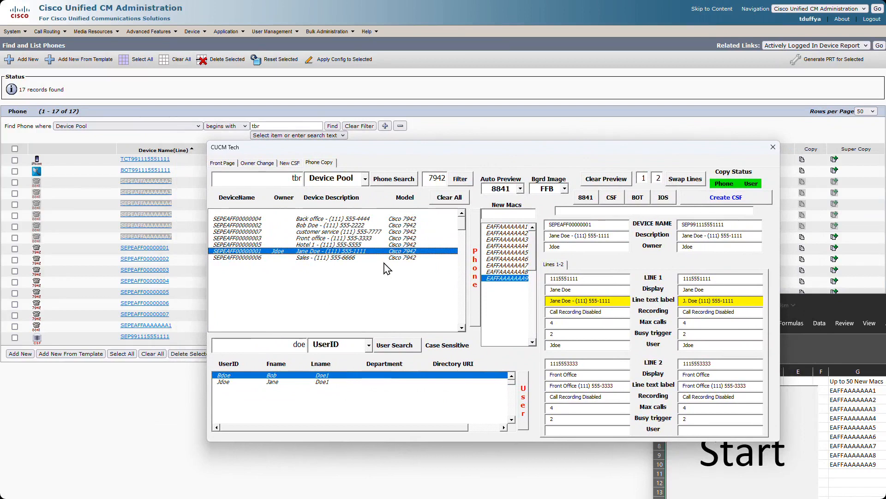
double_click(431, 178)
drag(490, 154, 464, 147)
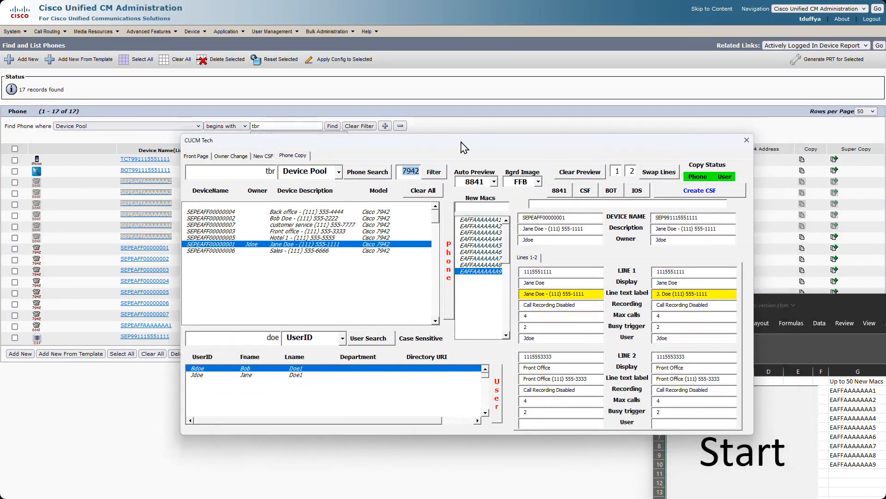